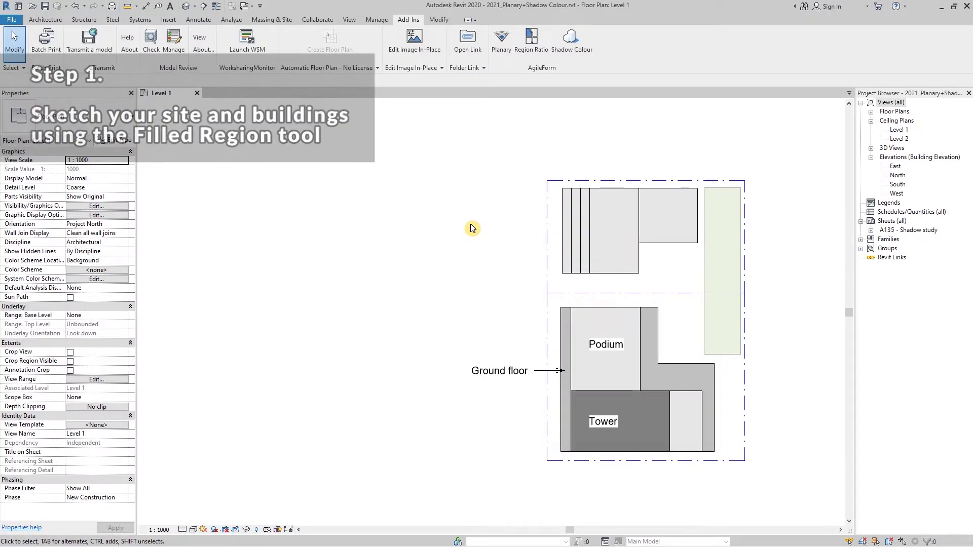
Step: Select and clear the site filled regions on the floor plan to inspect them
{"action": "left_click", "coordinate": [547, 229]}
{"action": "key", "text": "Escape"}
{"action": "left_click", "coordinate": [547, 322]}
{"action": "left_click", "coordinate": [529, 318]}
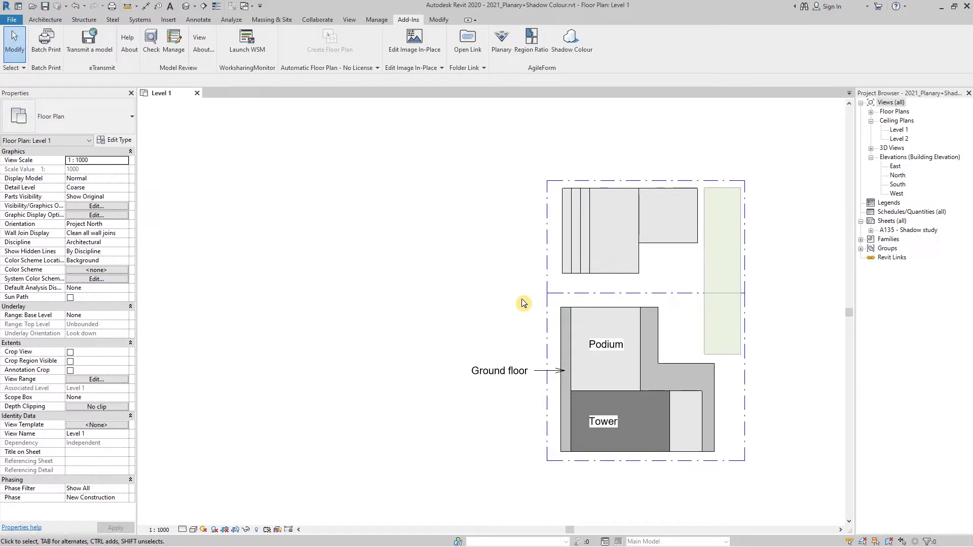
{"action": "left_click", "coordinate": [562, 329]}
Step: Inspect the Podium, footprint and Tower filled regions, then launch the Planary add-in
{"action": "left_click", "coordinate": [521, 330]}
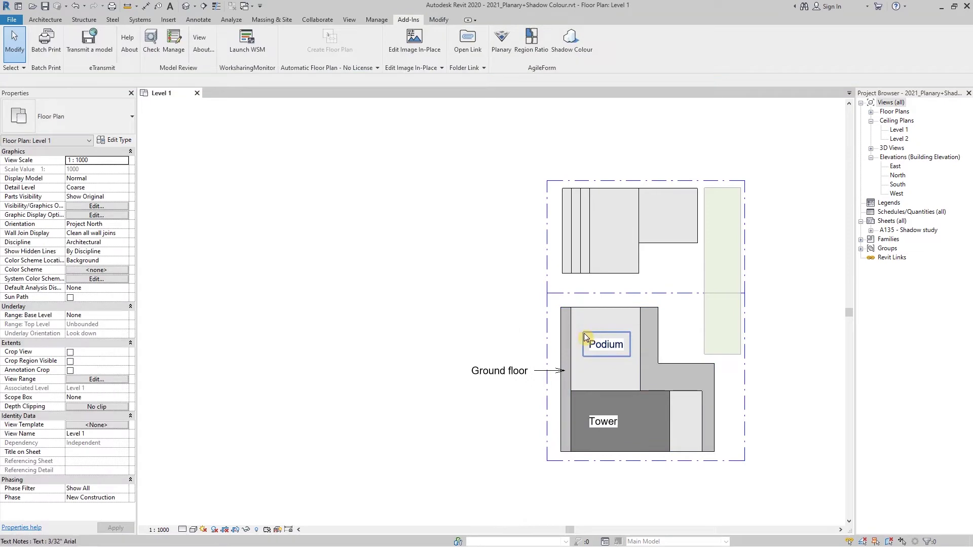
{"action": "left_click", "coordinate": [575, 338]}
{"action": "left_click", "coordinate": [589, 390]}
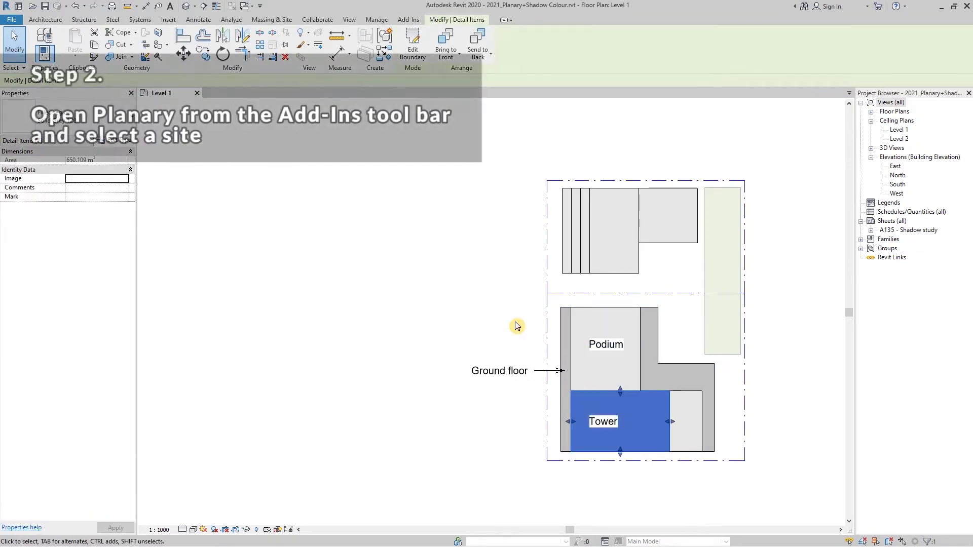
{"action": "left_click", "coordinate": [517, 326]}
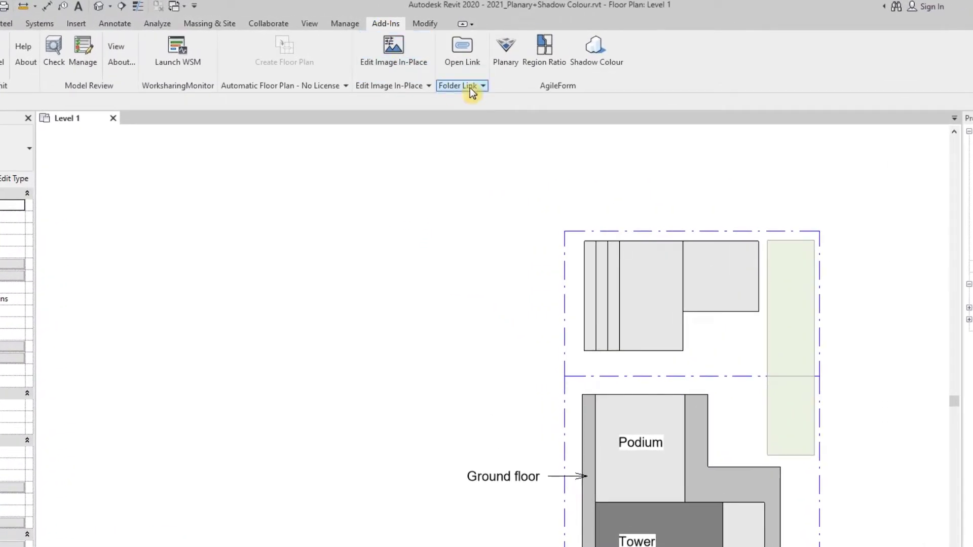
{"action": "left_click", "coordinate": [507, 60]}
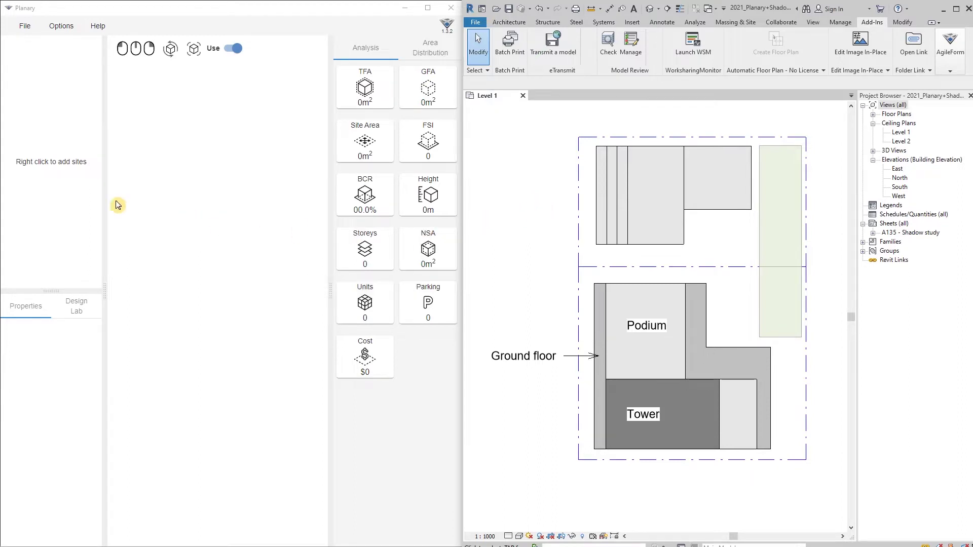
Step: Add a New Site from the lower dash-dot boundary region, giving 3,585.46 m² site area
{"action": "left_click", "coordinate": [44, 184]}
{"action": "right_click", "coordinate": [44, 184]}
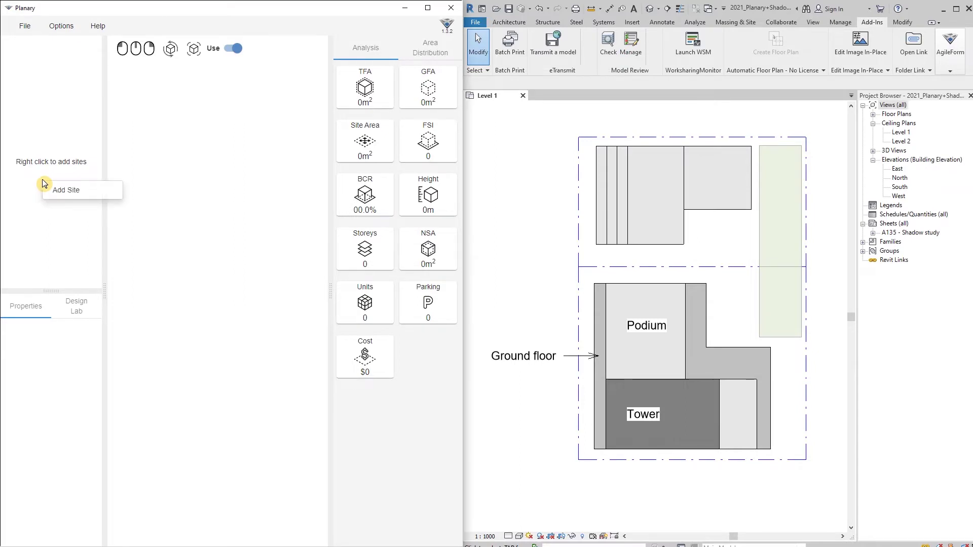
{"action": "left_click", "coordinate": [68, 192]}
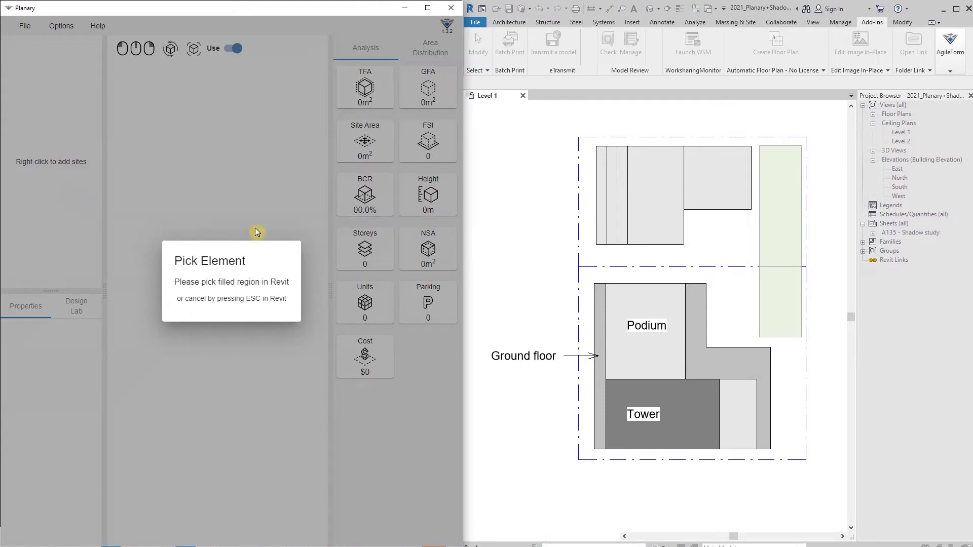
{"action": "left_click", "coordinate": [580, 300]}
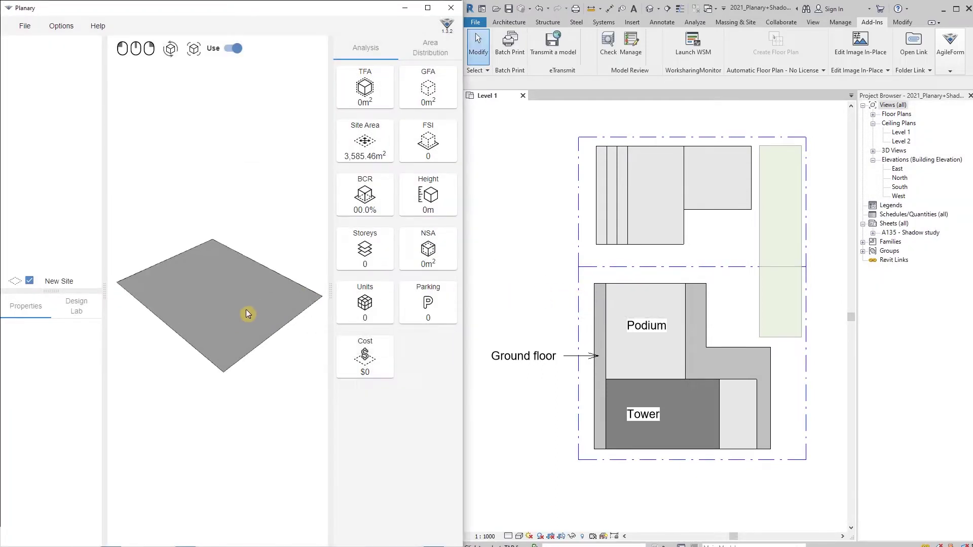
{"action": "left_click_drag", "start_coordinate": [247, 313], "coordinate": [228, 329]}
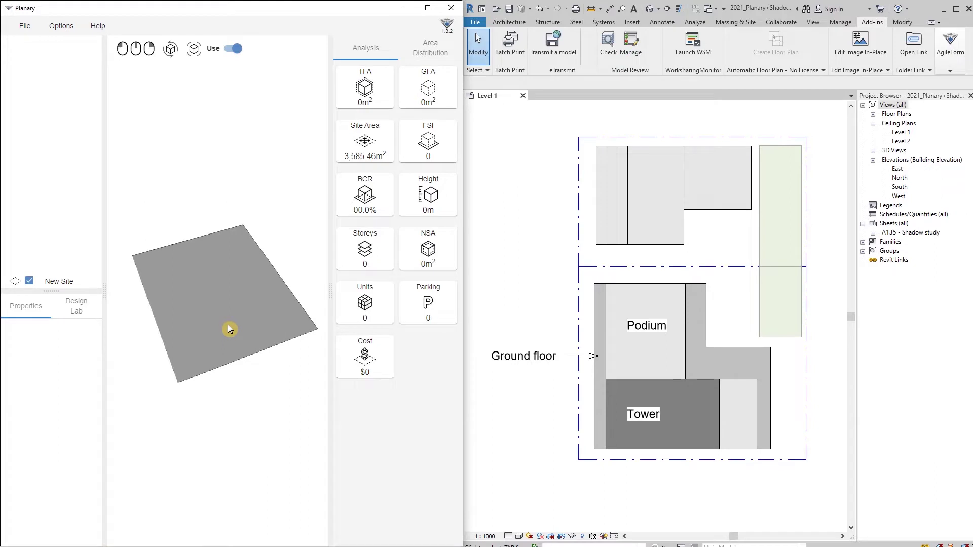
Step: Rename New Site to 'South Site', leaving zoning, ownership and extra information blank
{"action": "left_click", "coordinate": [60, 284]}
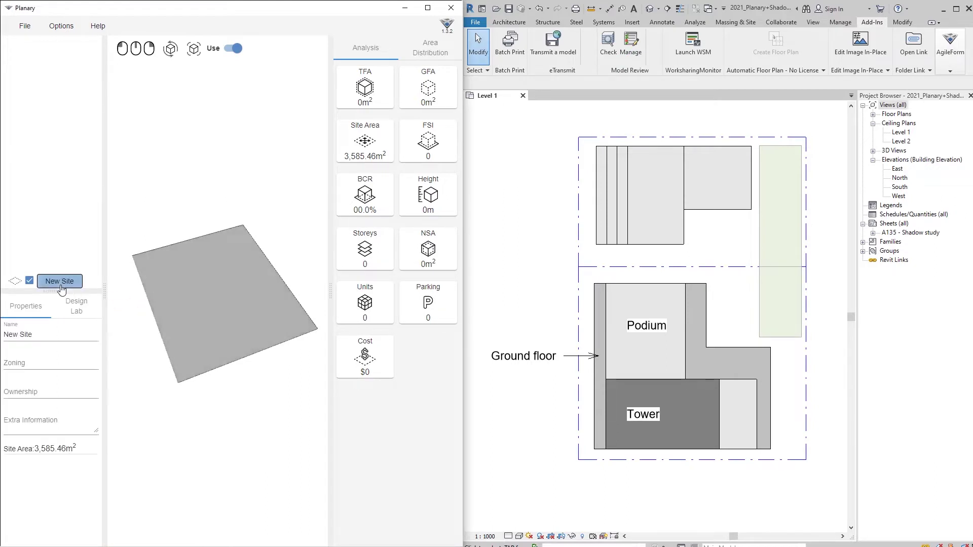
{"action": "left_click_drag", "start_coordinate": [53, 336], "coordinate": [4, 335]}
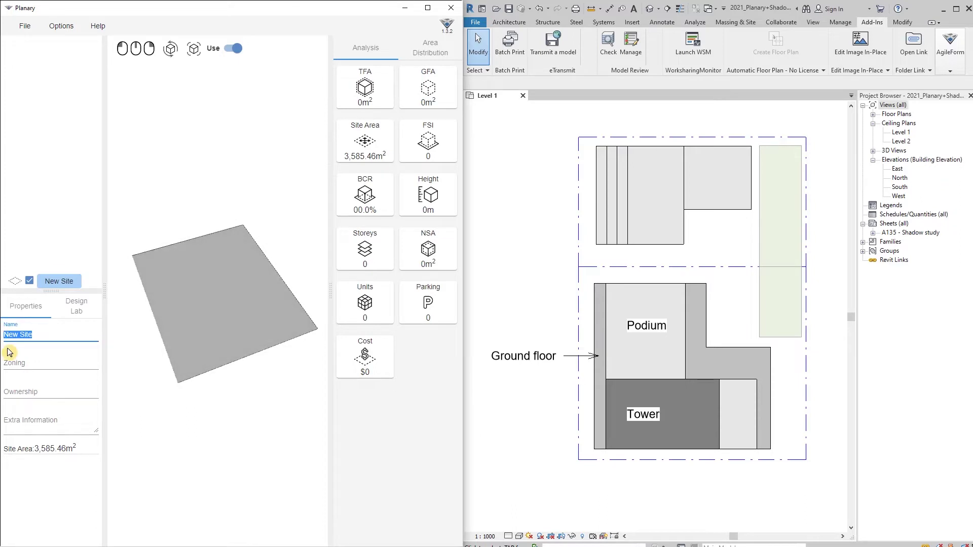
{"action": "type", "text": "South"}
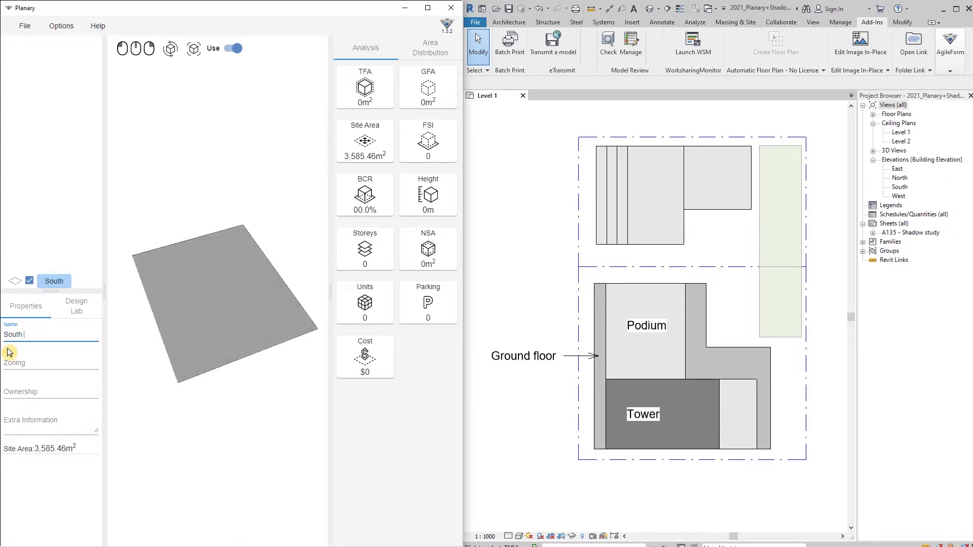
{"action": "type", "text": " Site"}
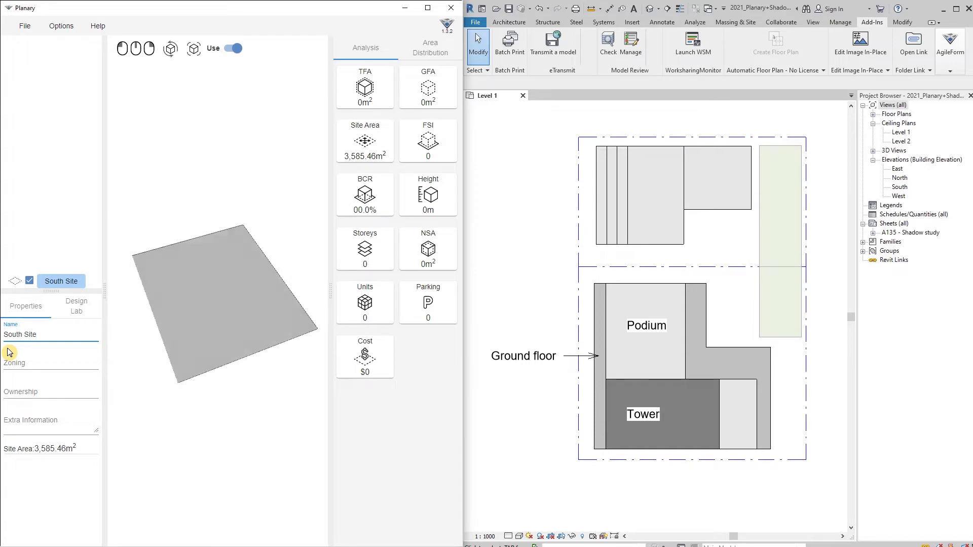
{"action": "left_click", "coordinate": [29, 362]}
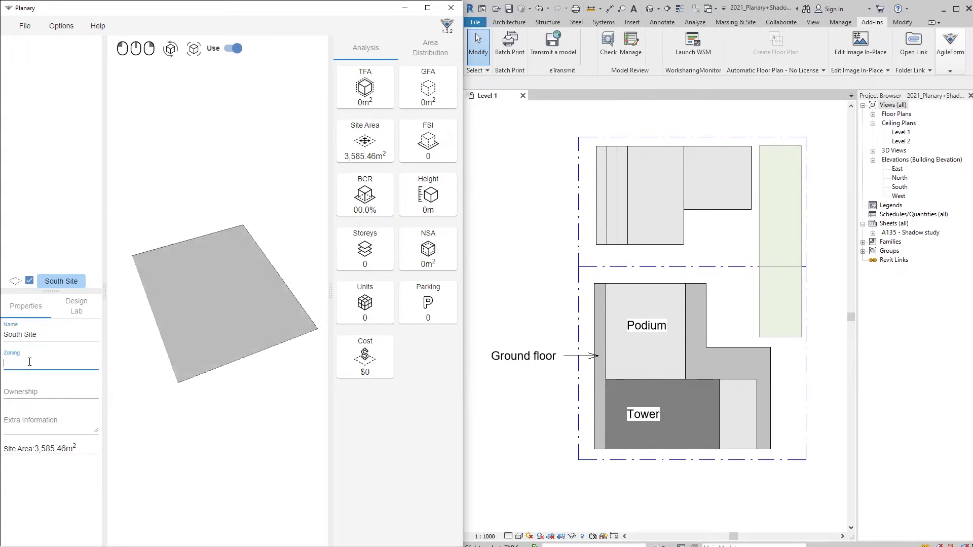
{"action": "left_click", "coordinate": [30, 392]}
{"action": "left_click", "coordinate": [29, 420]}
{"action": "left_click", "coordinate": [29, 463]}
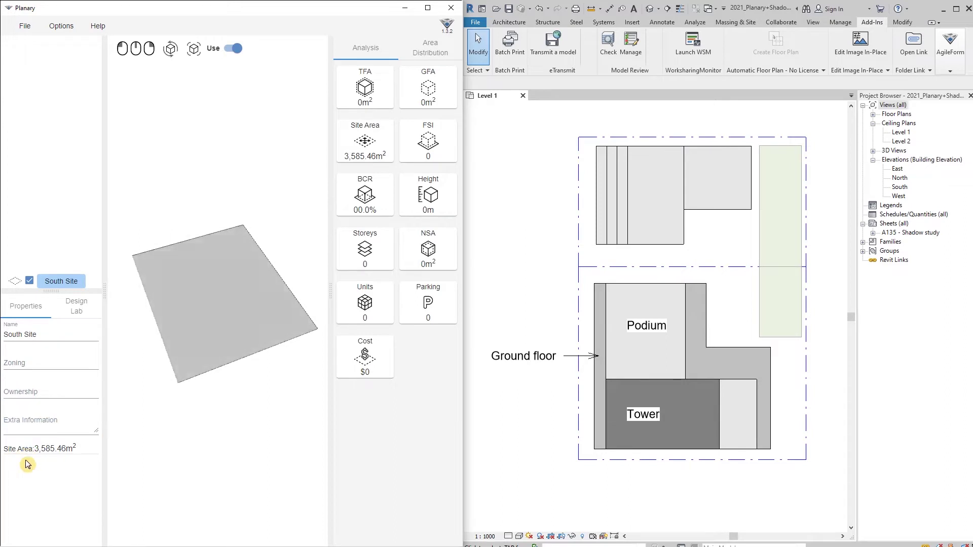
{"action": "left_click", "coordinate": [57, 278]}
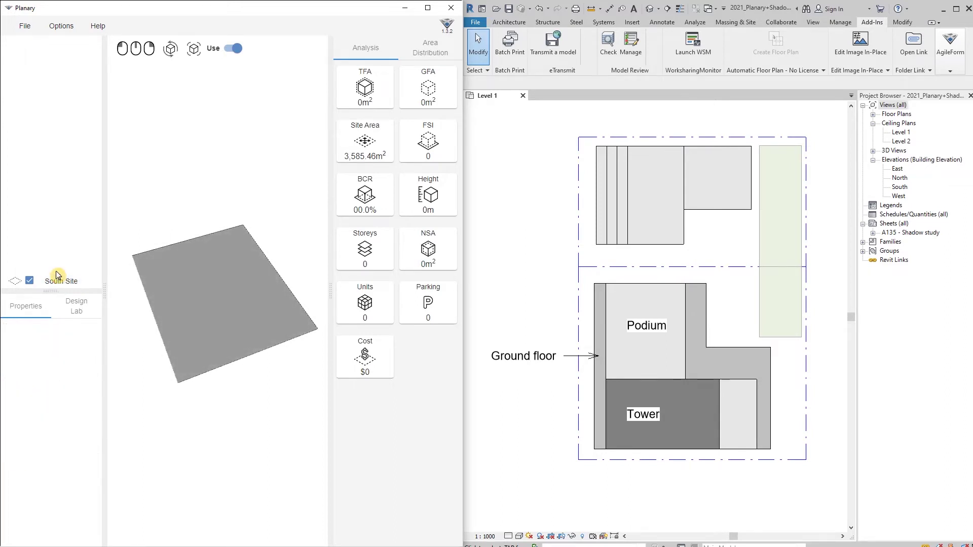
{"action": "left_click", "coordinate": [59, 282]}
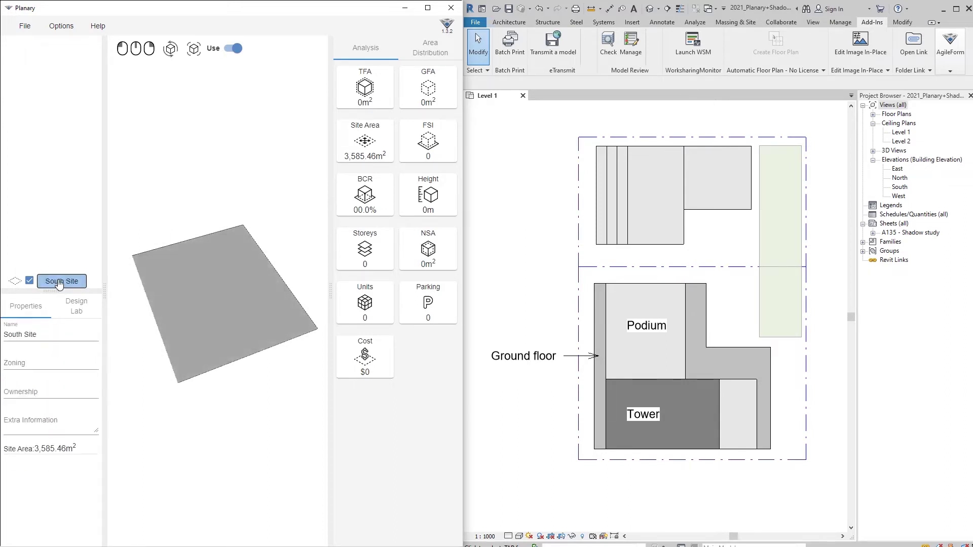
{"action": "left_click", "coordinate": [67, 261]}
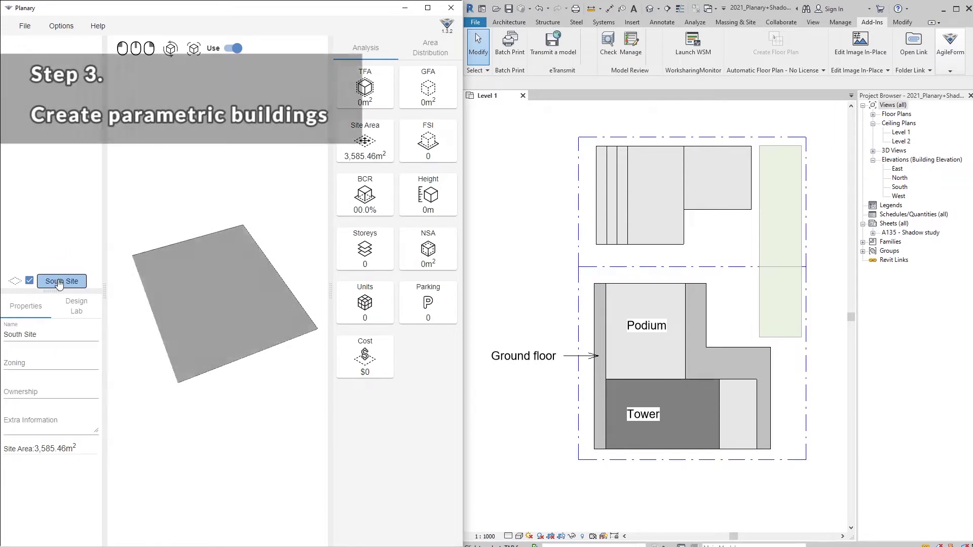
Step: Add a New Building under South Site and delete the accidental duplicate building
{"action": "left_click", "coordinate": [68, 262]}
{"action": "left_click", "coordinate": [68, 262]}
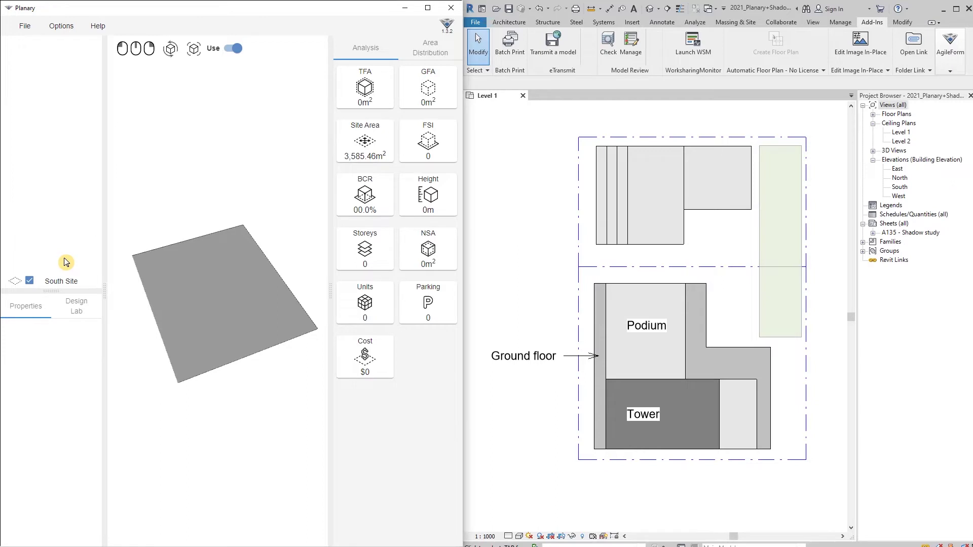
{"action": "left_click", "coordinate": [62, 283]}
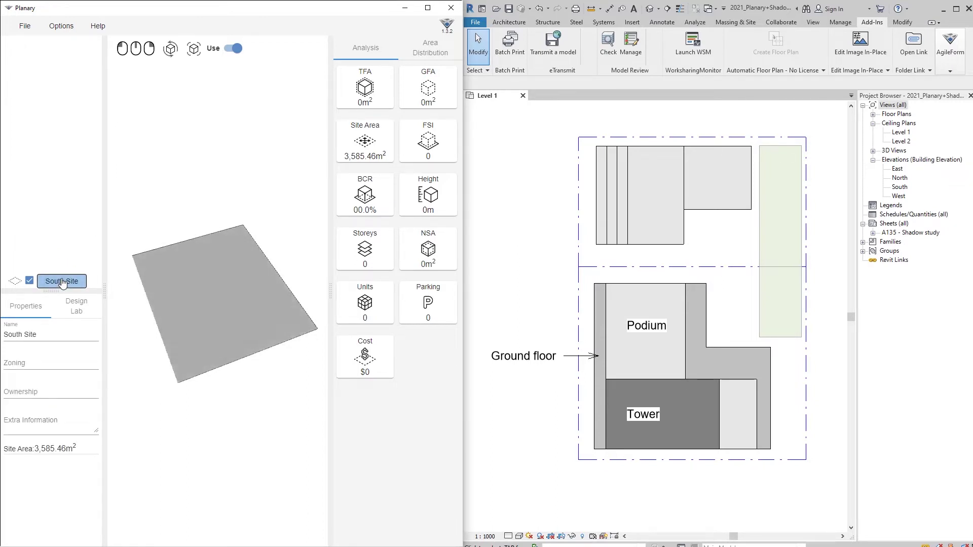
{"action": "right_click", "coordinate": [63, 283]}
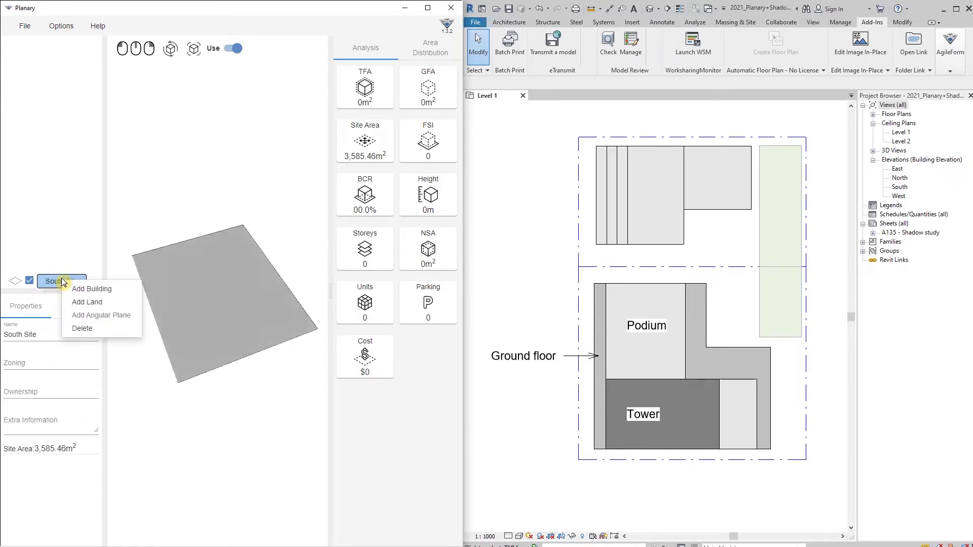
{"action": "left_click", "coordinate": [87, 290]}
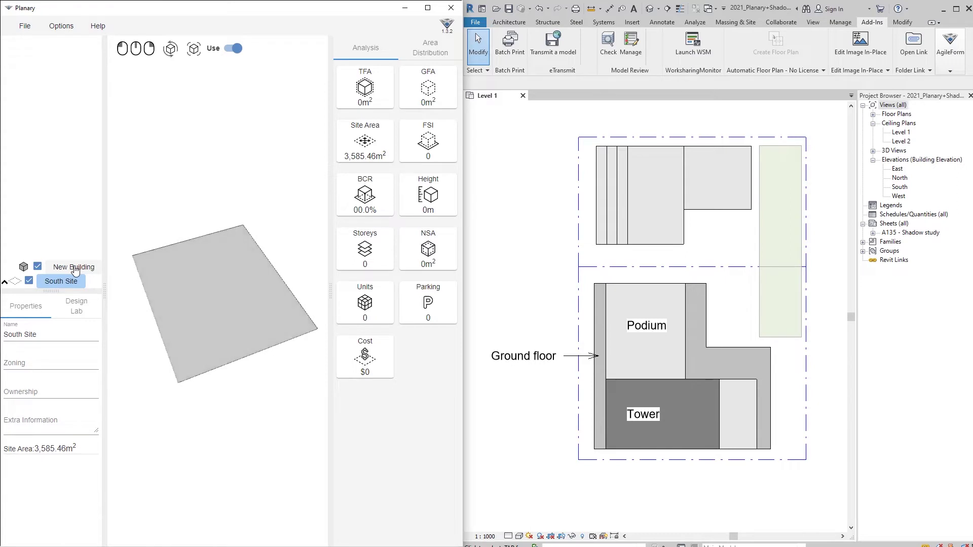
{"action": "right_click", "coordinate": [66, 284]}
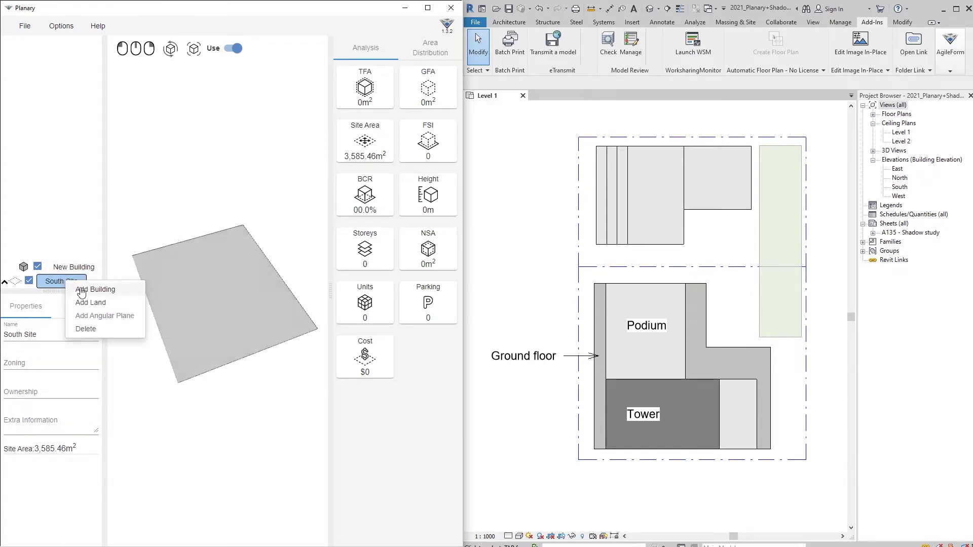
{"action": "left_click", "coordinate": [82, 291]}
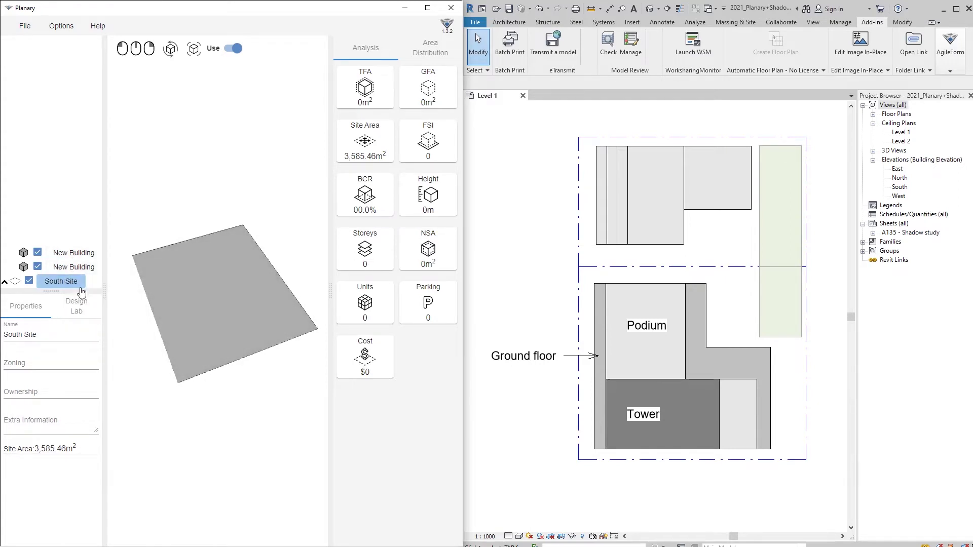
{"action": "left_click", "coordinate": [77, 254]}
{"action": "key", "text": "Delete"}
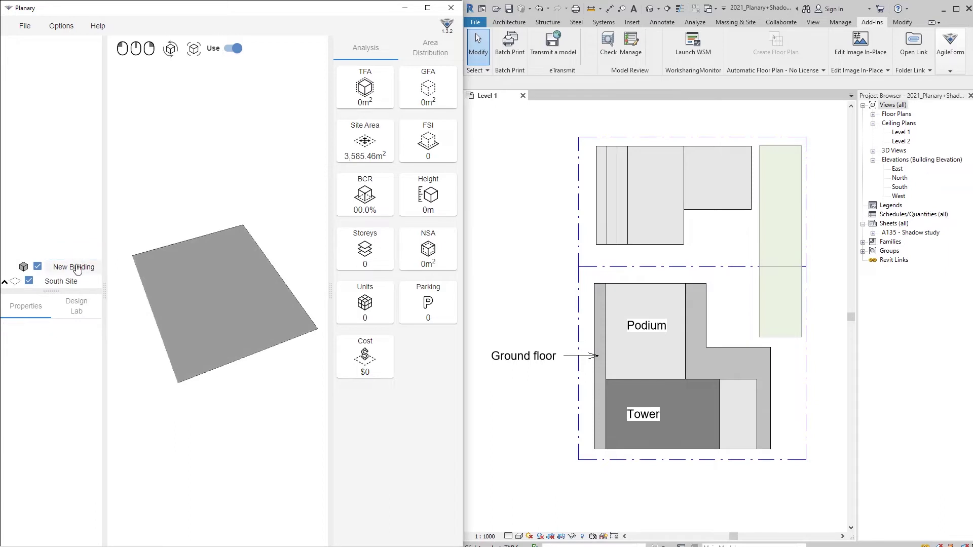
Step: Rename the remaining building to 'Building A'
{"action": "left_click", "coordinate": [77, 267]}
{"action": "left_click", "coordinate": [58, 337]}
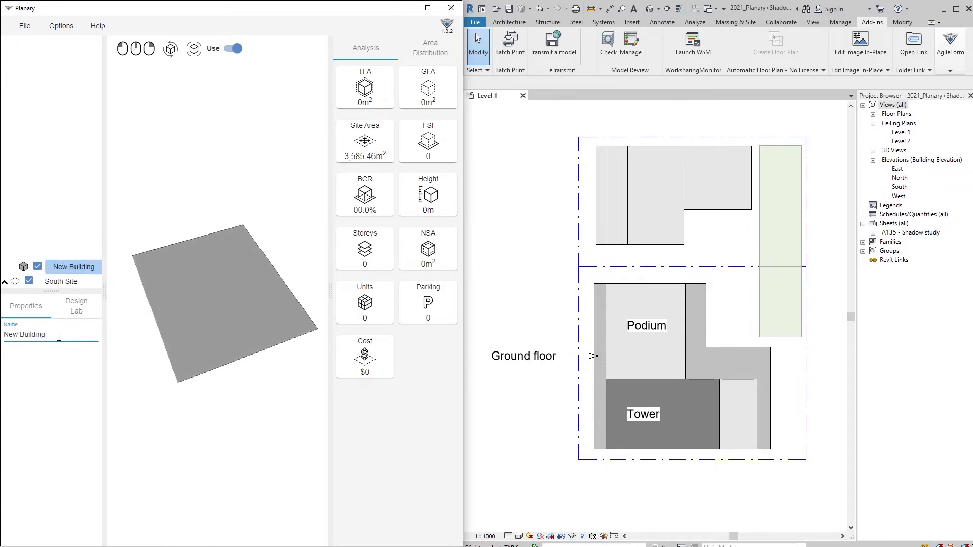
{"action": "left_click_drag", "start_coordinate": [46, 337], "coordinate": [3, 336]}
{"action": "type", "text": "Building"}
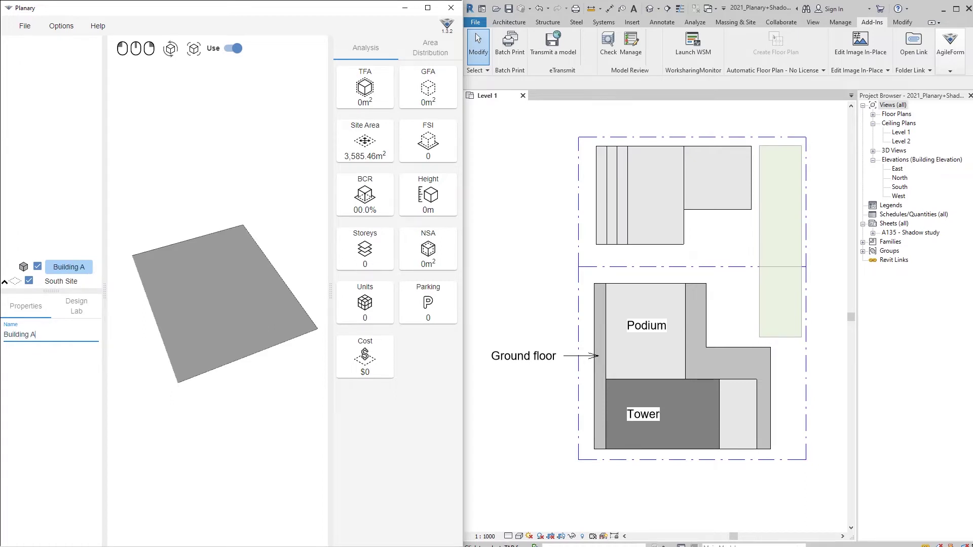
{"action": "left_click", "coordinate": [43, 240]}
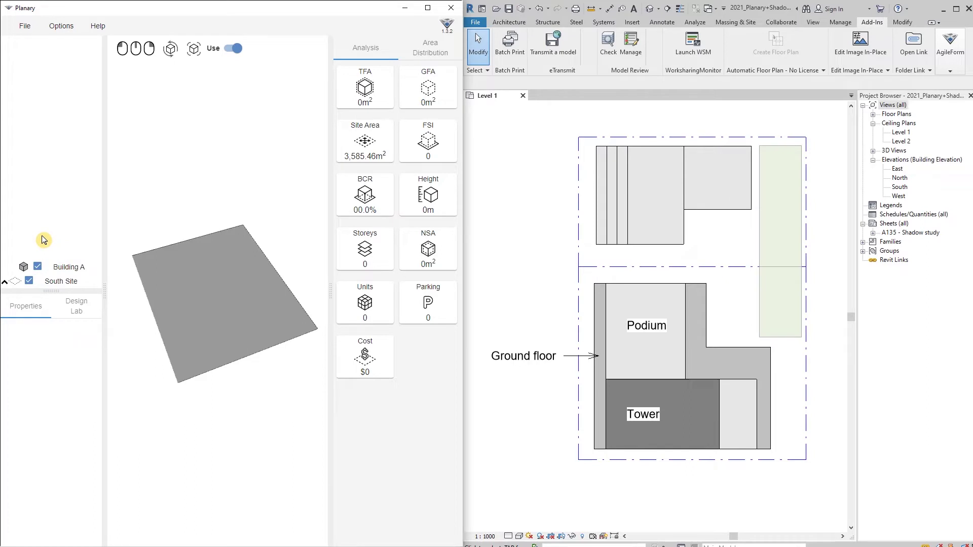
{"action": "left_click", "coordinate": [67, 272]}
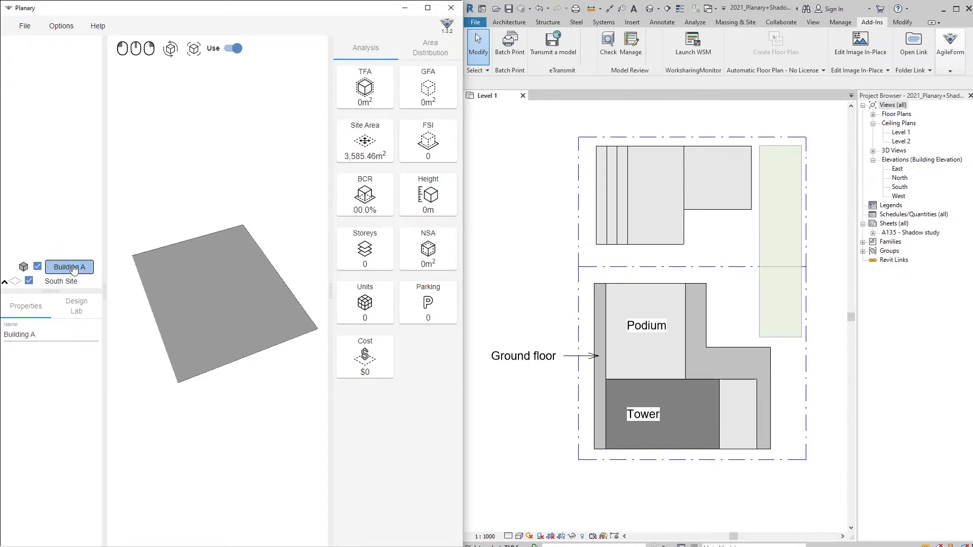
Step: Add a Building Part to Building A from the ground-floor region, creating a 5-storey, 15 m massing
{"action": "right_click", "coordinate": [74, 270]}
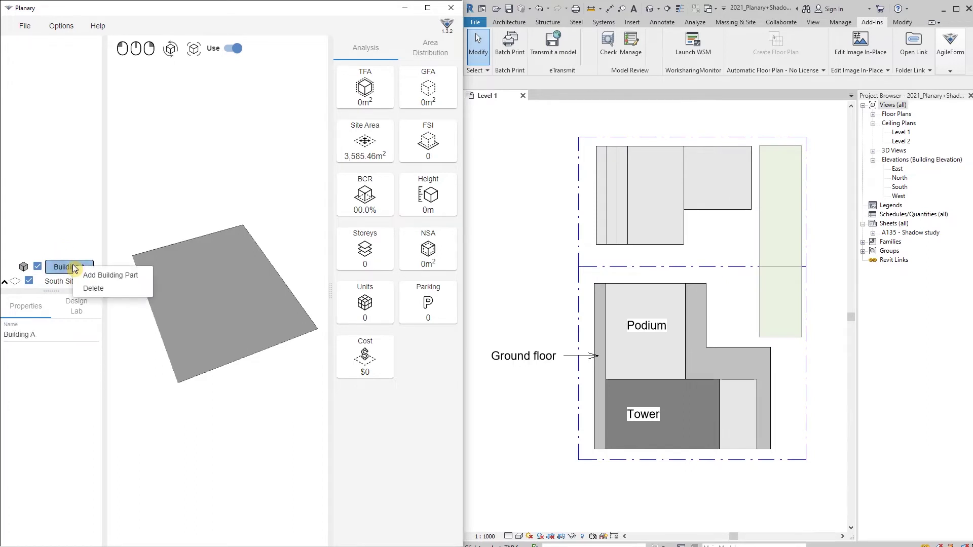
{"action": "left_click", "coordinate": [101, 276]}
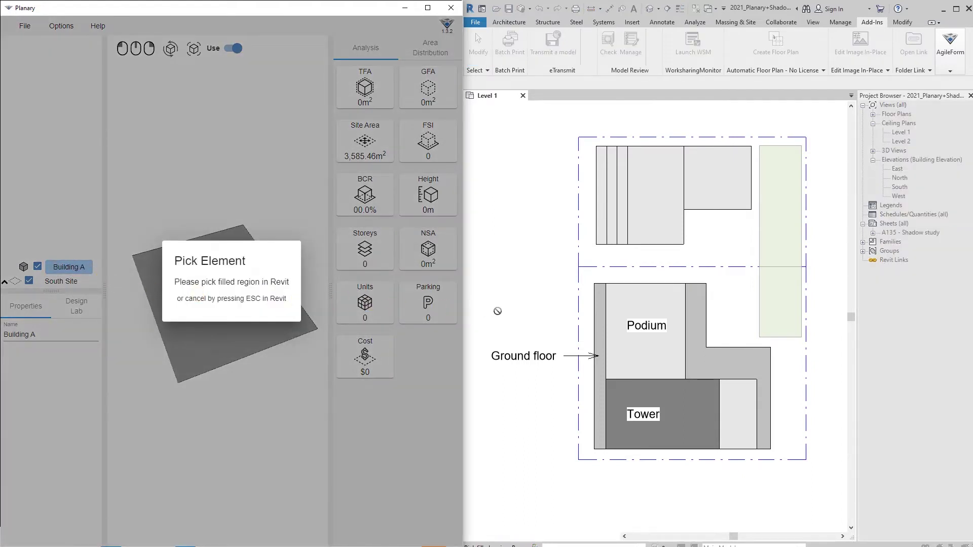
{"action": "left_click", "coordinate": [596, 314]}
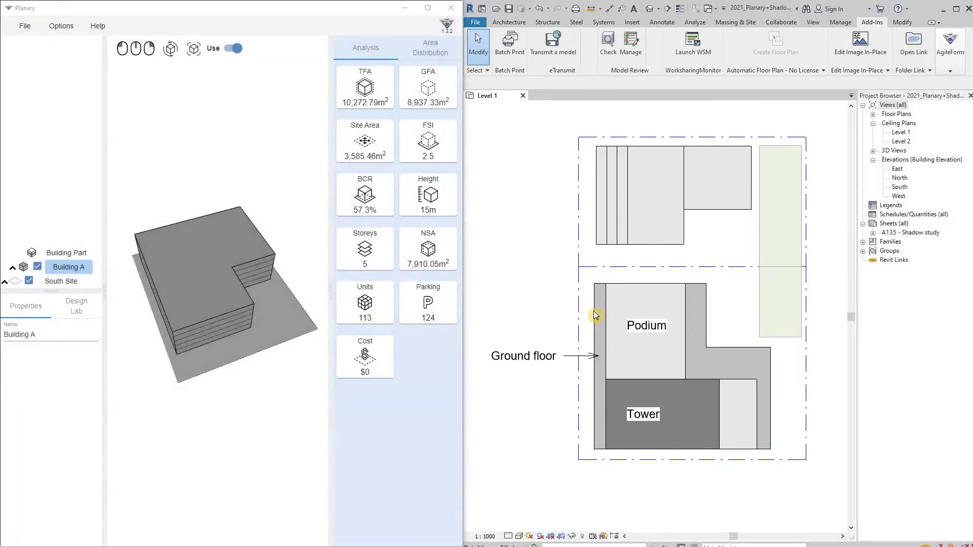
{"action": "left_click_drag", "start_coordinate": [203, 320], "coordinate": [372, 315]}
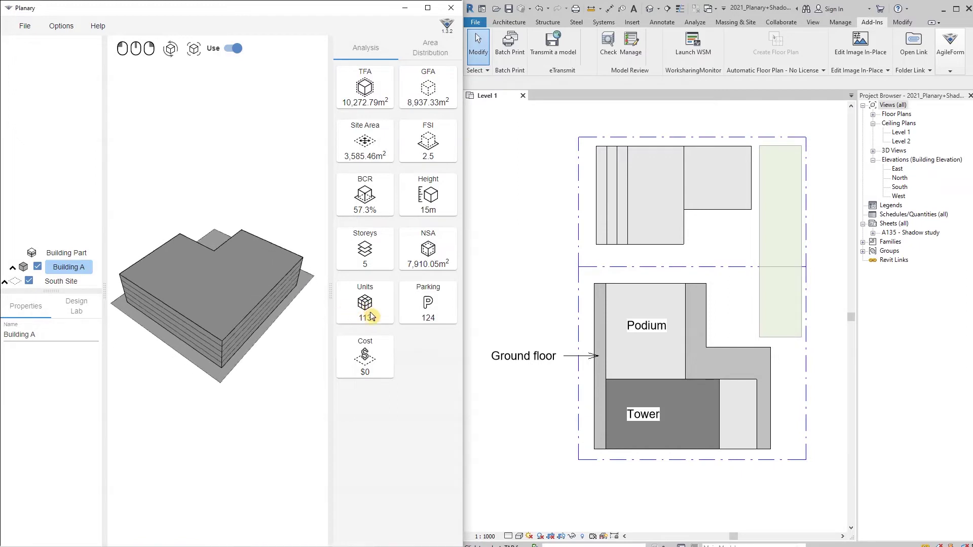
{"action": "left_click", "coordinate": [237, 294]}
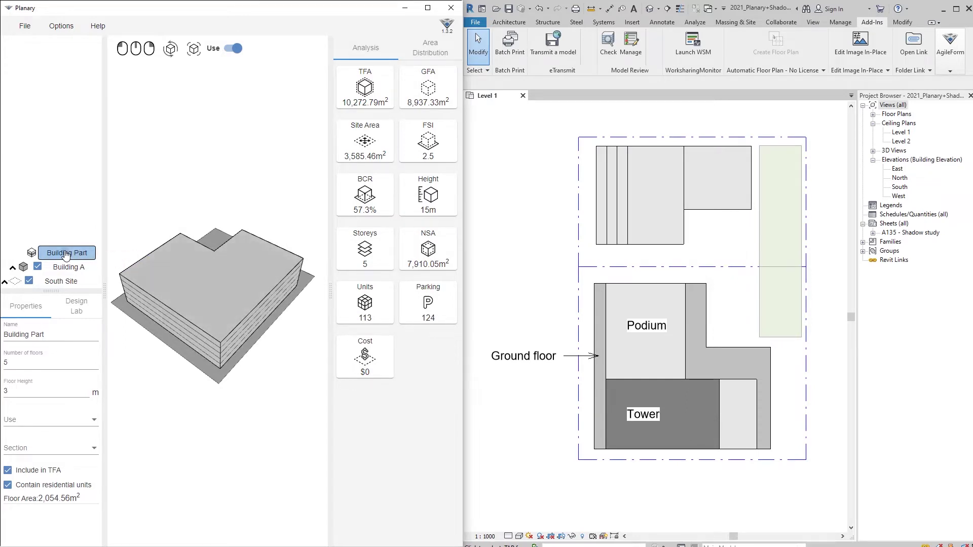
Step: Rename the building part 'Ground' with 1 floor and a floor height of 7
{"action": "triple_click", "coordinate": [64, 338]}
{"action": "key", "text": "BackSpace"}
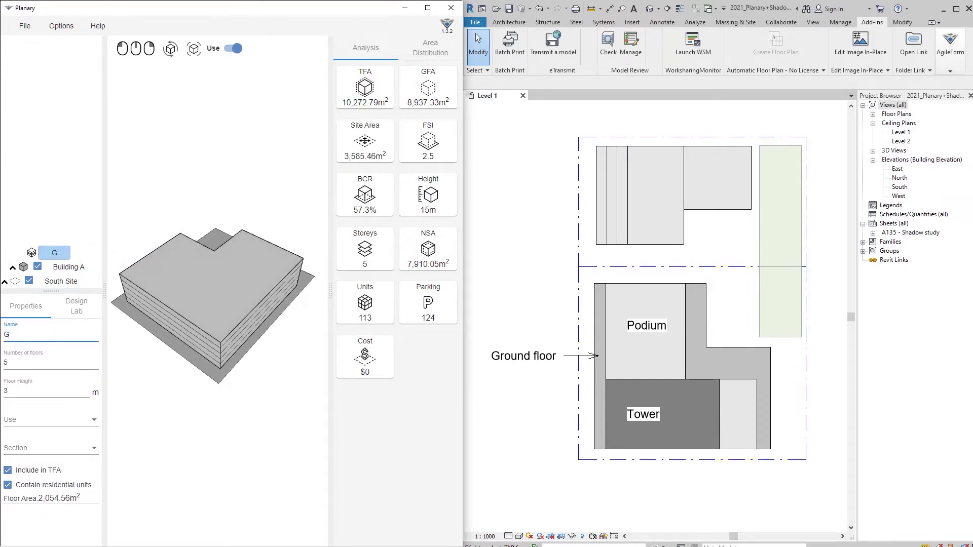
{"action": "type", "text": "Grou"}
{"action": "type", "text": "nd"}
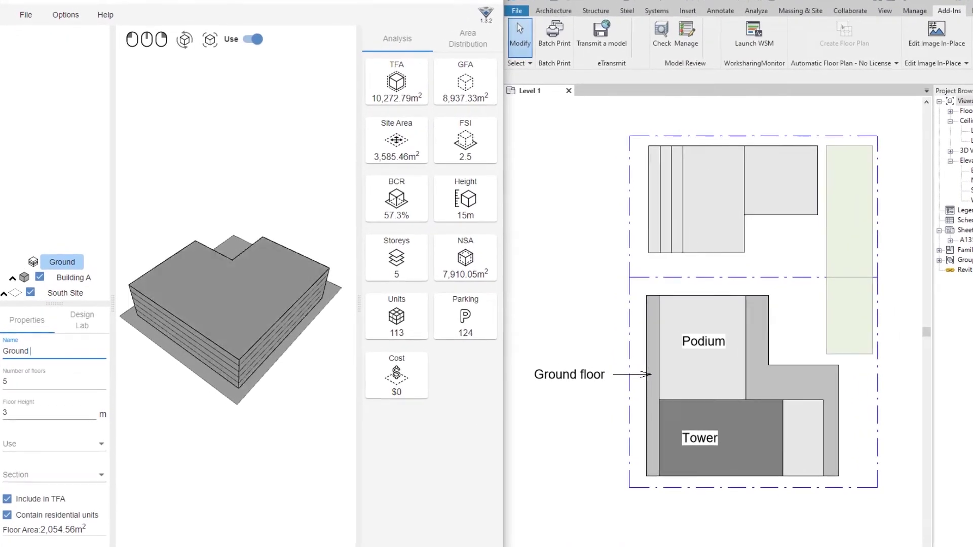
{"action": "left_click", "coordinate": [25, 381]}
{"action": "double_click", "coordinate": [18, 381]}
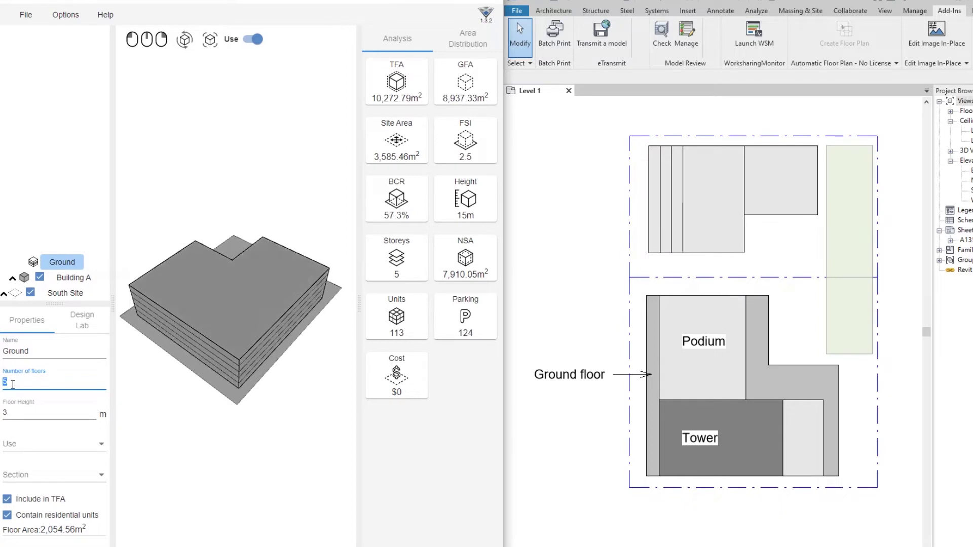
{"action": "type", "text": "1"}
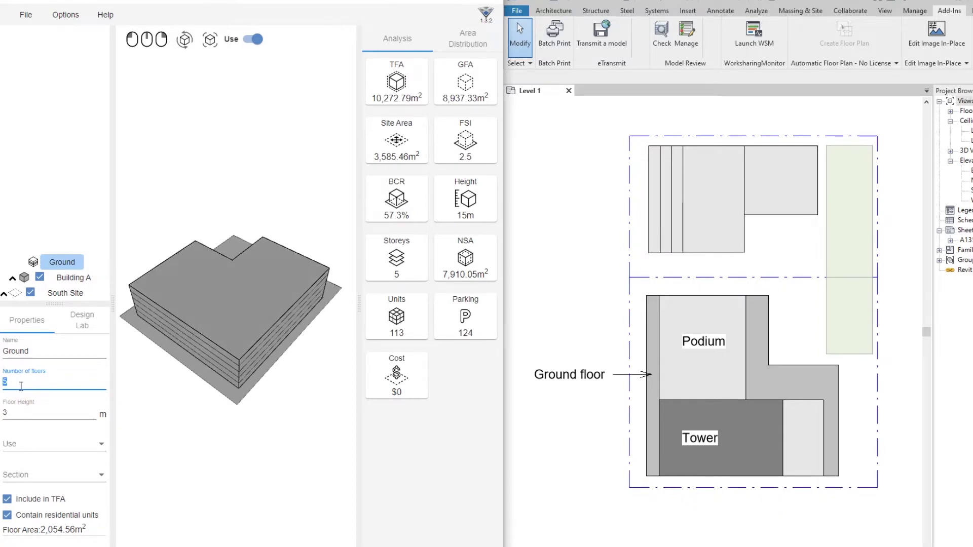
{"action": "left_click", "coordinate": [15, 414]}
{"action": "double_click", "coordinate": [15, 414]}
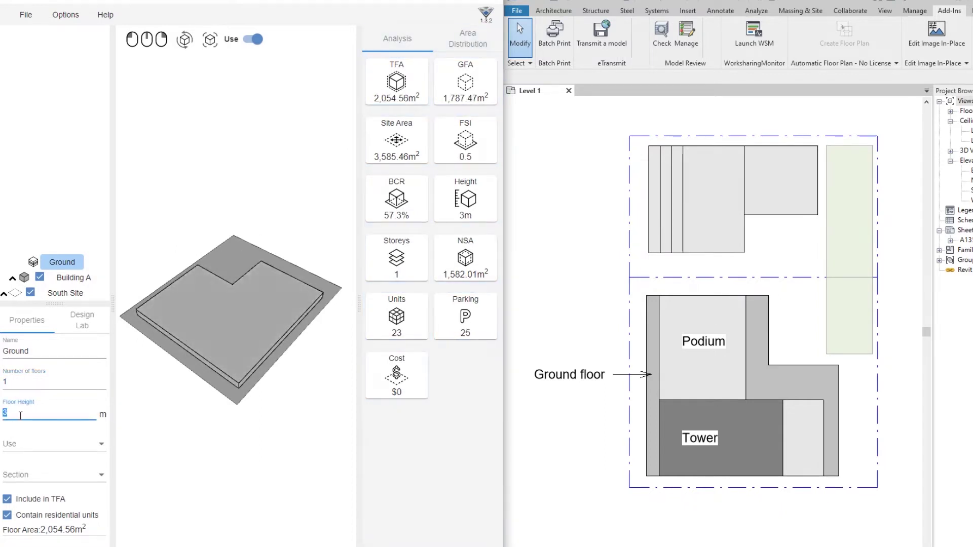
{"action": "type", "text": "7"}
Step: Set Ground's use to Retail, section Podium, and exclude residential units
{"action": "left_click", "coordinate": [24, 444]}
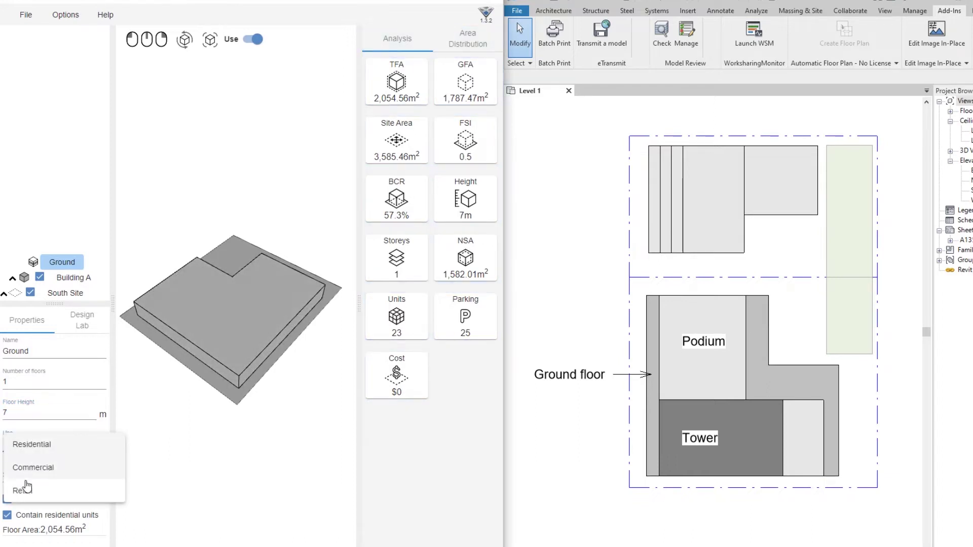
{"action": "left_click", "coordinate": [30, 494]}
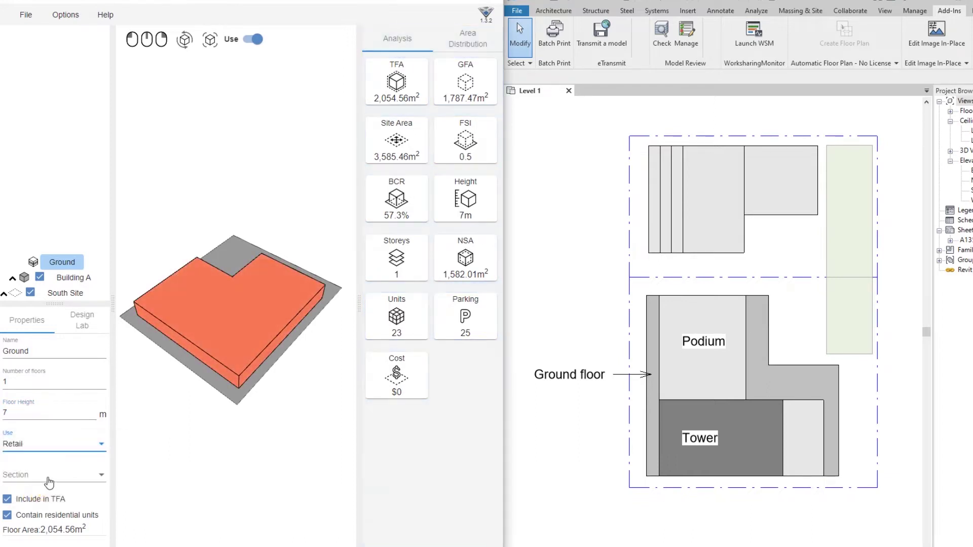
{"action": "left_click", "coordinate": [48, 481]}
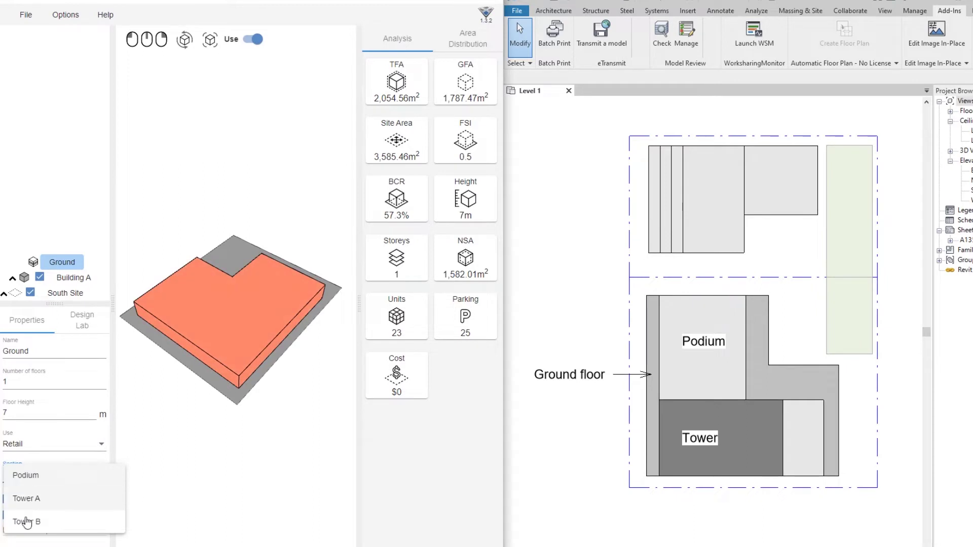
{"action": "left_click", "coordinate": [28, 477]}
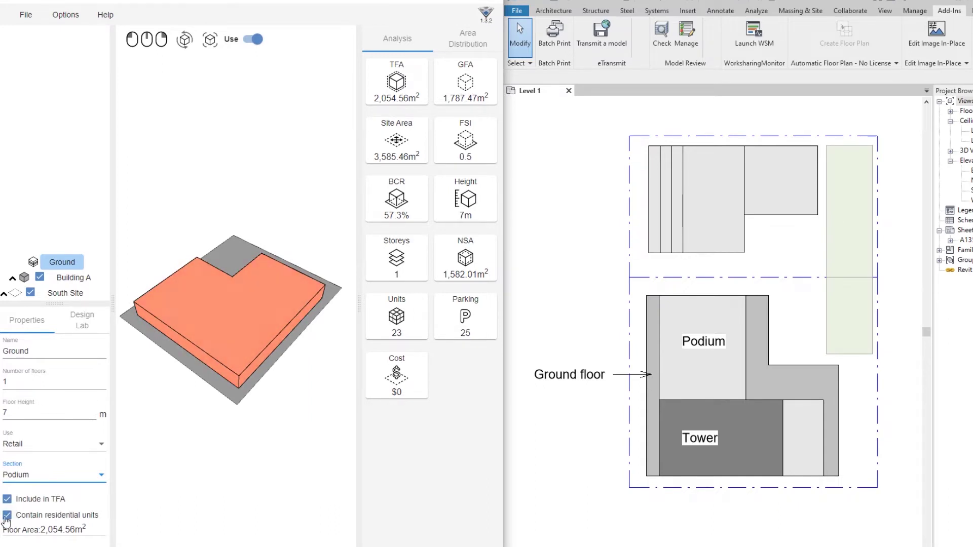
{"action": "left_click", "coordinate": [7, 516]}
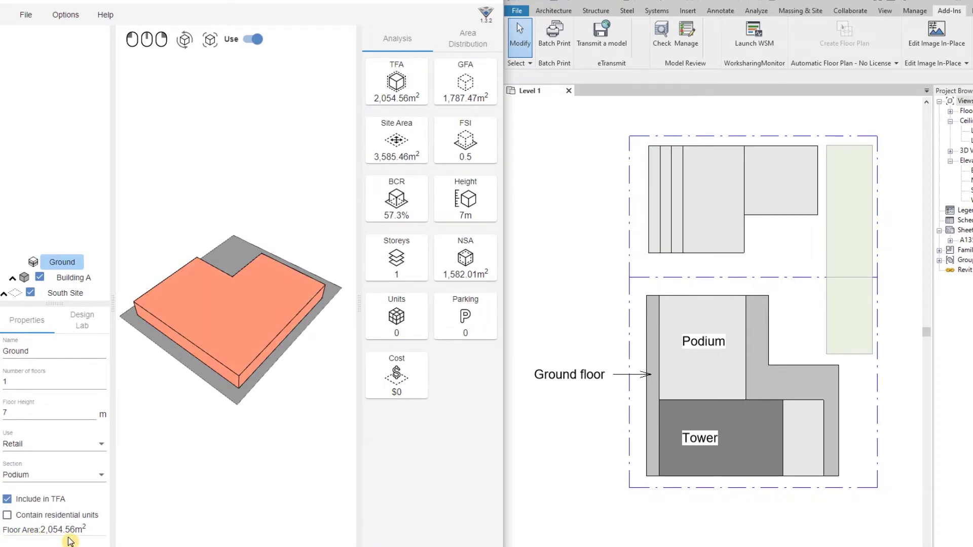
{"action": "left_click_drag", "start_coordinate": [218, 425], "coordinate": [206, 408]}
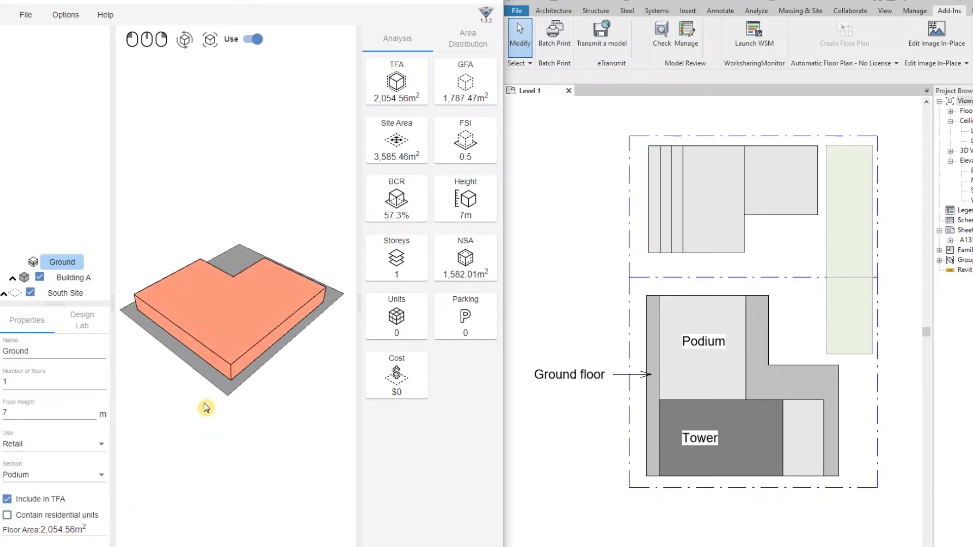
{"action": "left_click", "coordinate": [66, 267]}
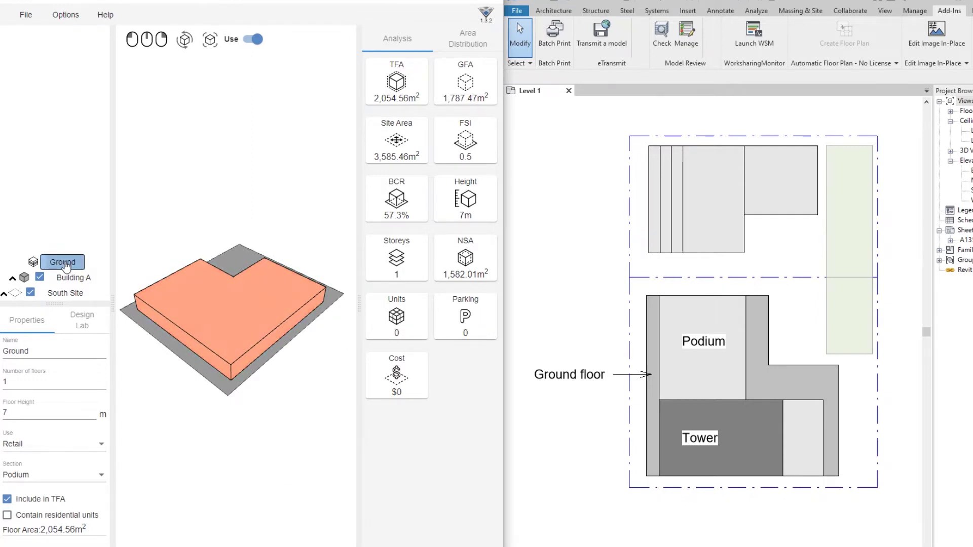
Step: Add a building part on Ground traced from the Podium filled region
{"action": "right_click", "coordinate": [66, 266]}
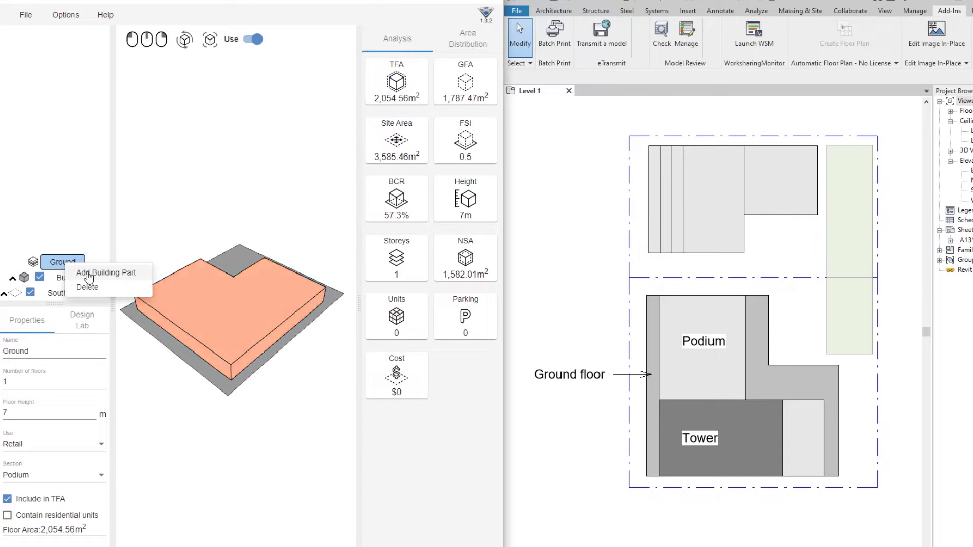
{"action": "left_click", "coordinate": [88, 274]}
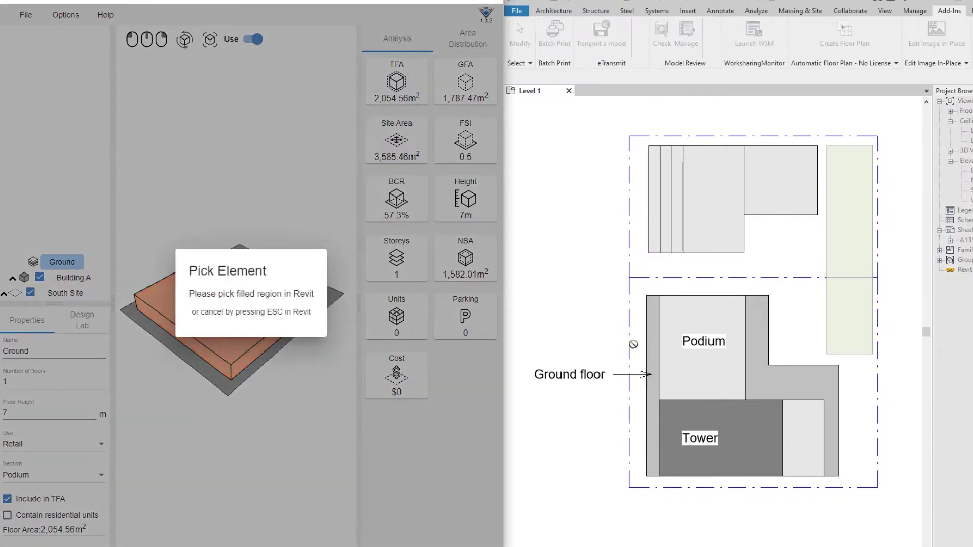
{"action": "left_click", "coordinate": [663, 360]}
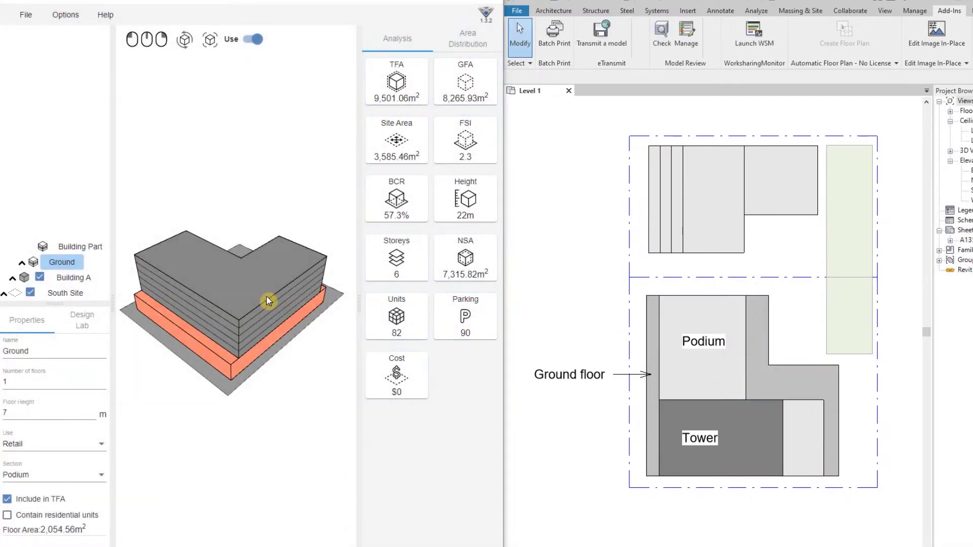
{"action": "left_click_drag", "start_coordinate": [236, 330], "coordinate": [320, 302]}
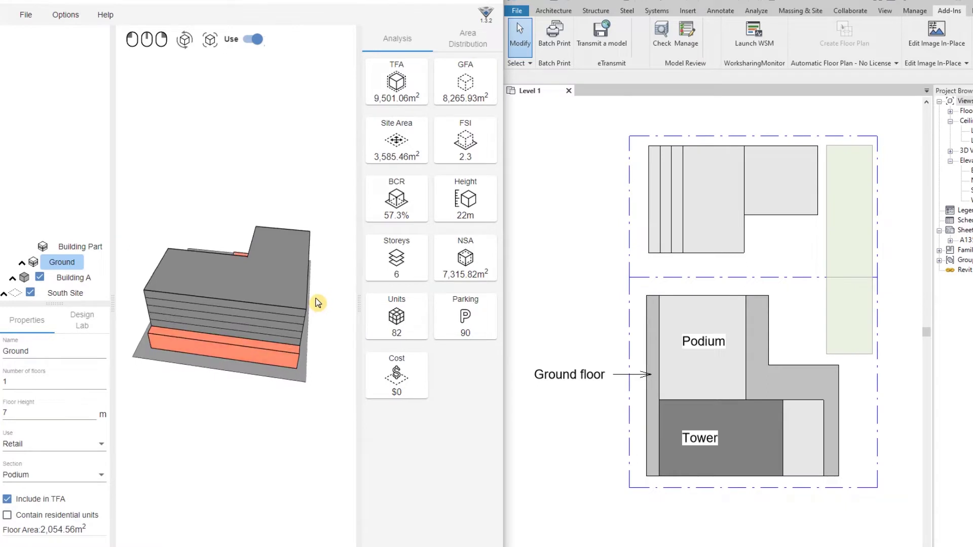
{"action": "left_click", "coordinate": [286, 291]}
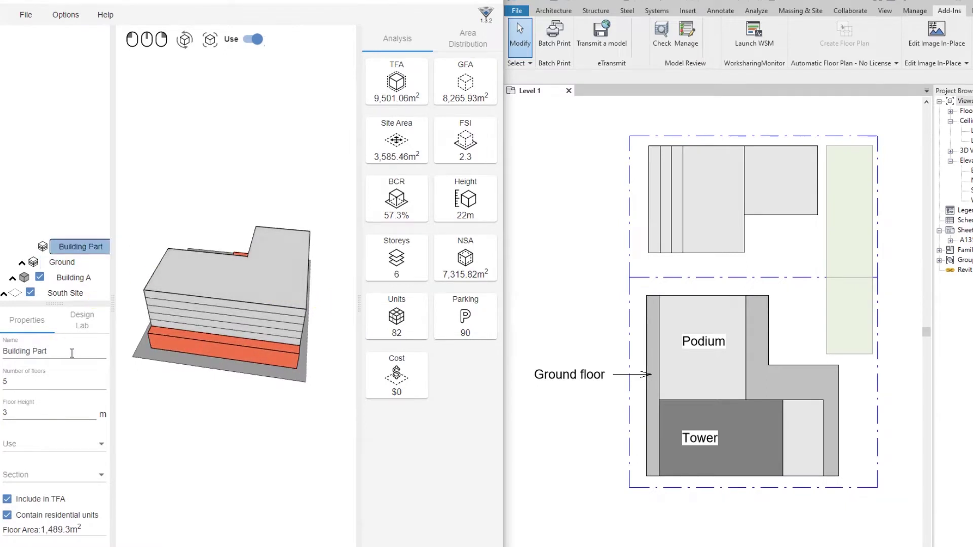
Step: Name the new part 'Podium' with 6 floors, Residential use, section Podium
{"action": "triple_click", "coordinate": [72, 353]}
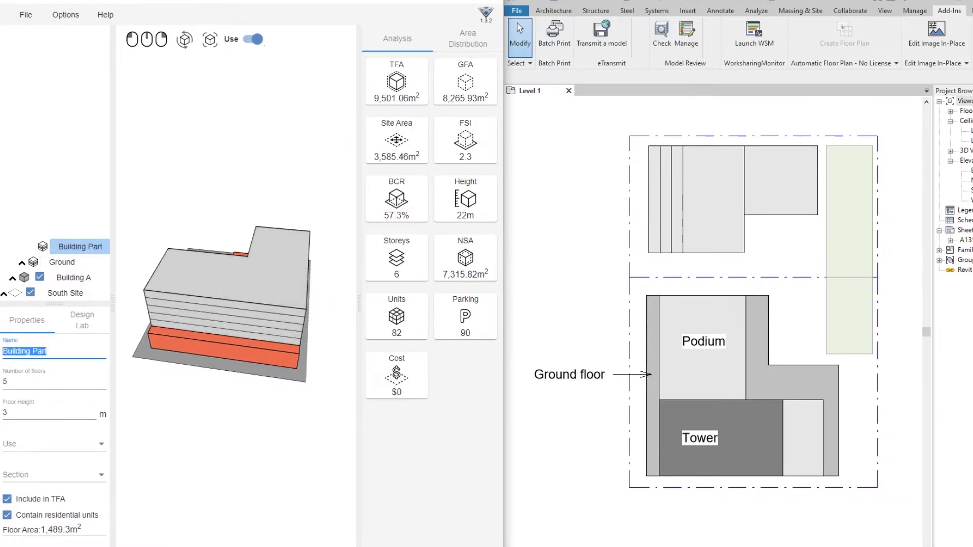
{"action": "type", "text": "Podium"}
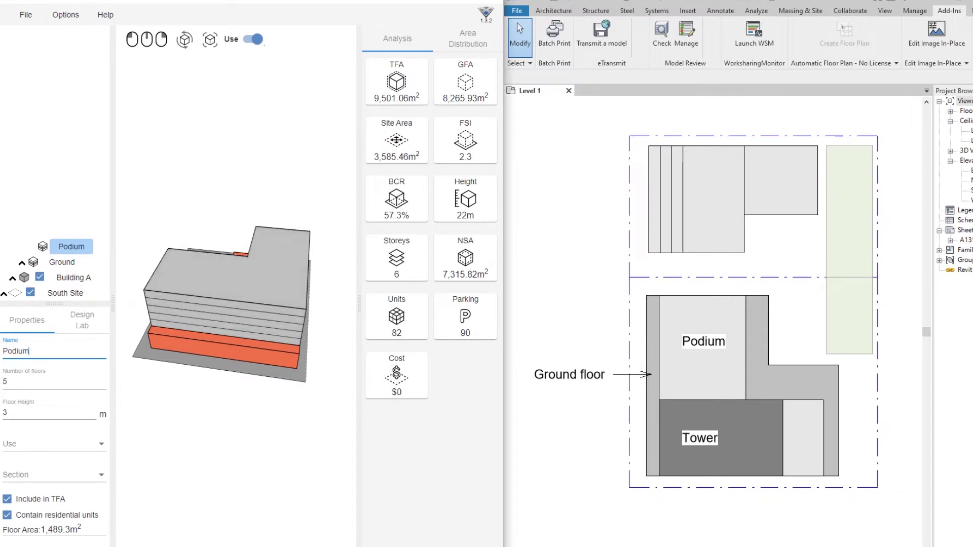
{"action": "left_click", "coordinate": [9, 380]}
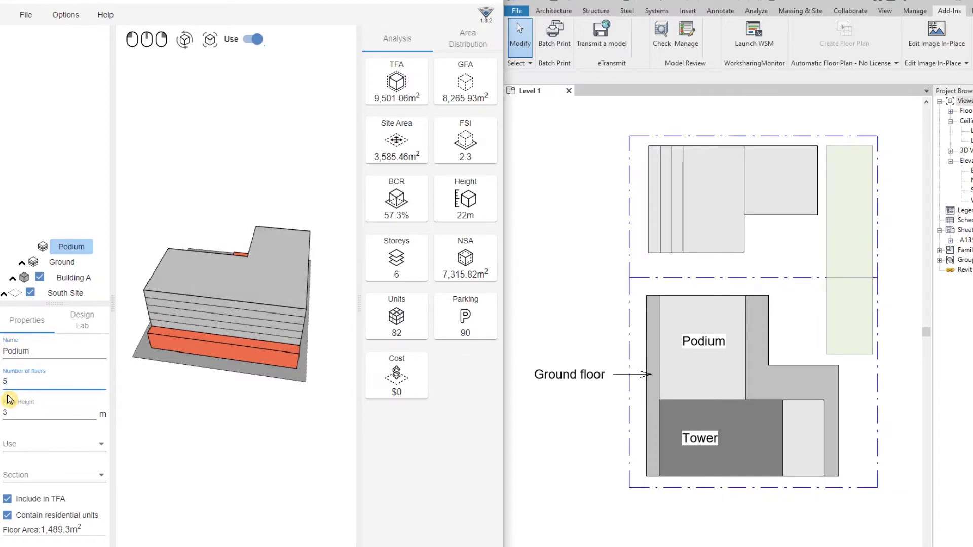
{"action": "type", "text": "6"}
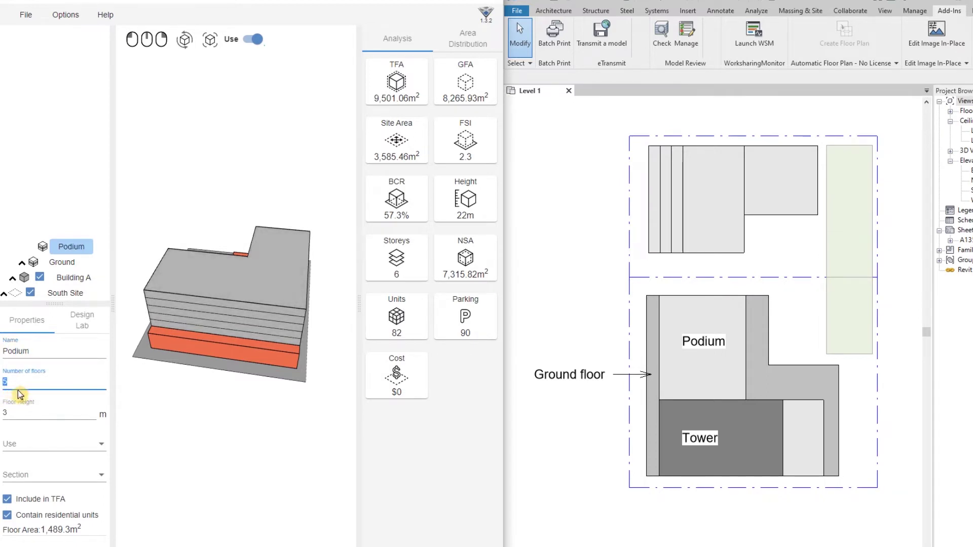
{"action": "left_click", "coordinate": [20, 445]}
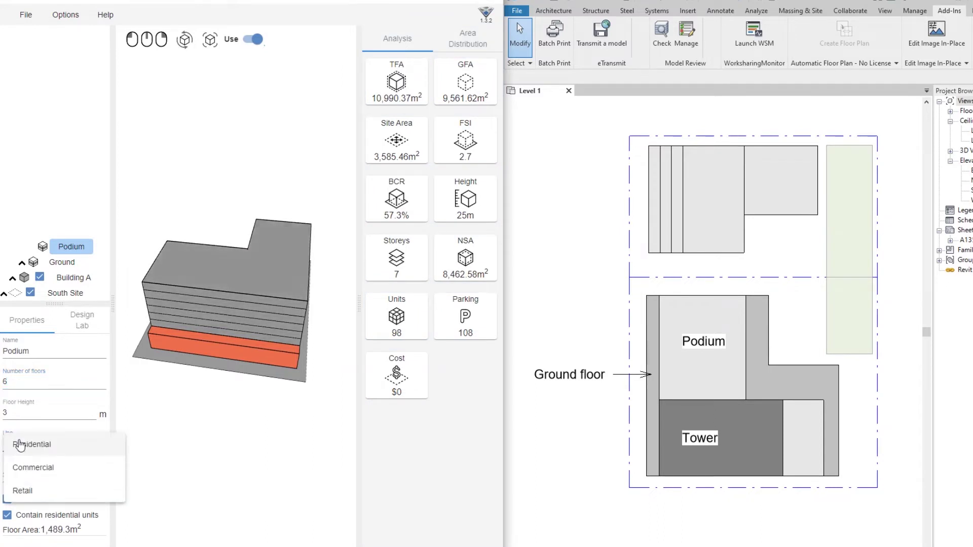
{"action": "left_click", "coordinate": [36, 449]}
{"action": "left_click", "coordinate": [31, 474]}
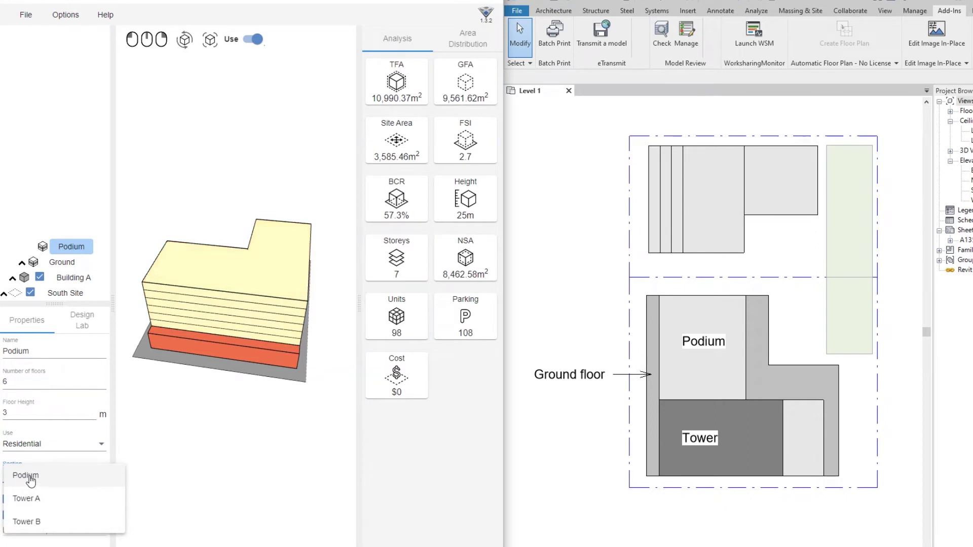
{"action": "left_click", "coordinate": [29, 475]}
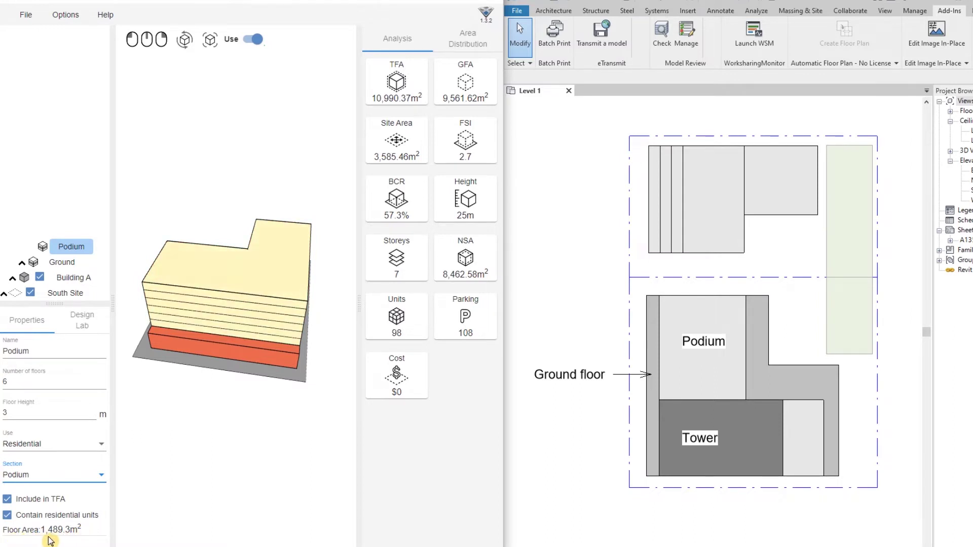
{"action": "left_click_drag", "start_coordinate": [255, 330], "coordinate": [110, 272]}
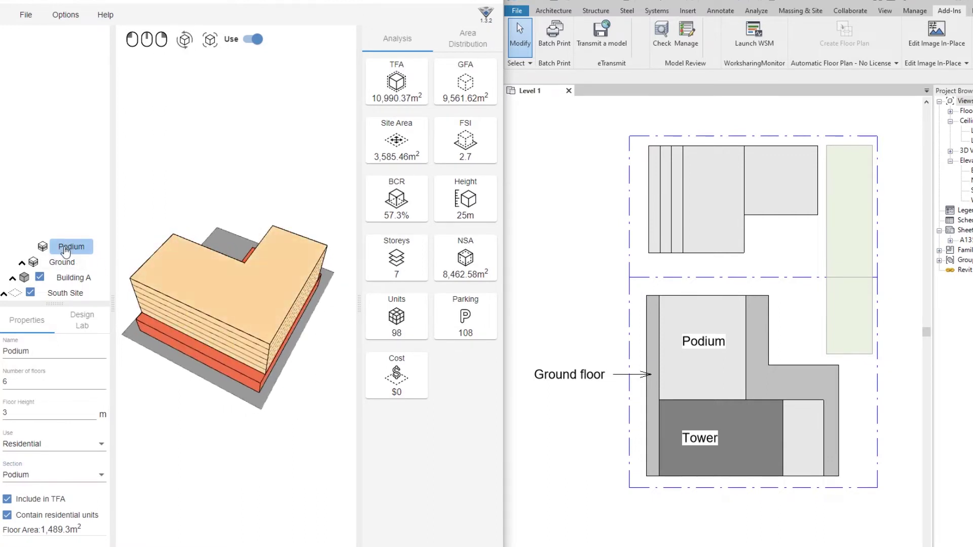
Step: Add a building part on Podium traced from the Tower filled region
{"action": "right_click", "coordinate": [66, 250]}
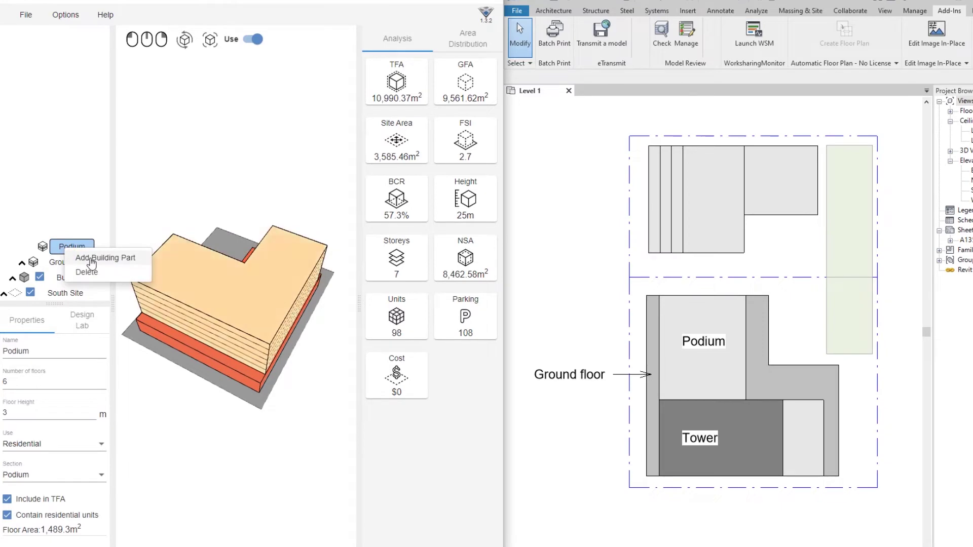
{"action": "left_click", "coordinate": [92, 259]}
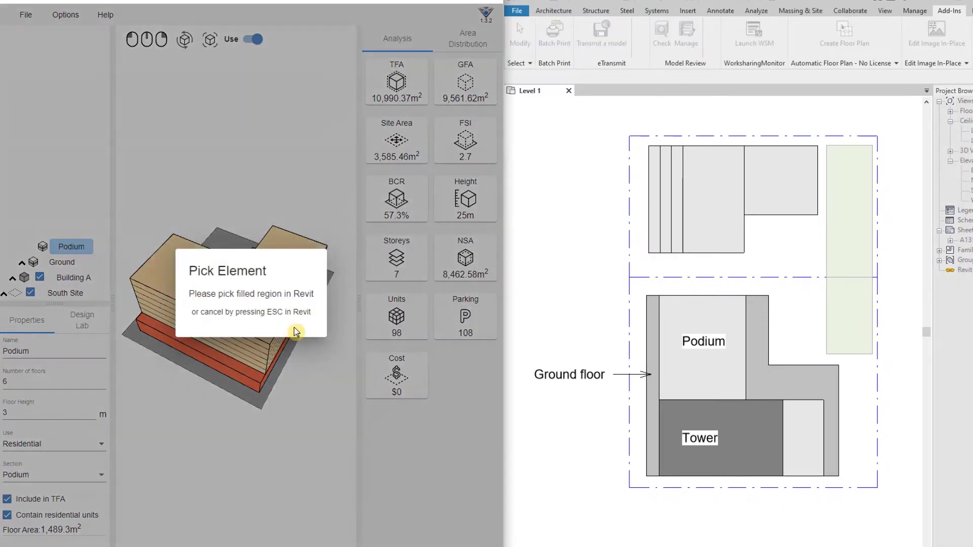
{"action": "left_click", "coordinate": [700, 405]}
{"action": "left_click", "coordinate": [276, 290]}
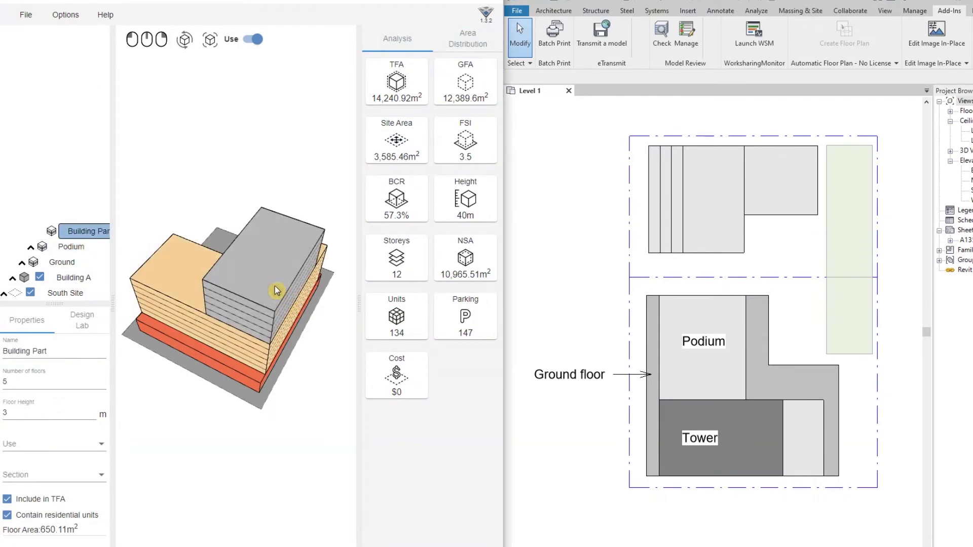
Step: Name the new part 'Tower' with 22 floors, Residential use, section Tower A
{"action": "triple_click", "coordinate": [57, 351]}
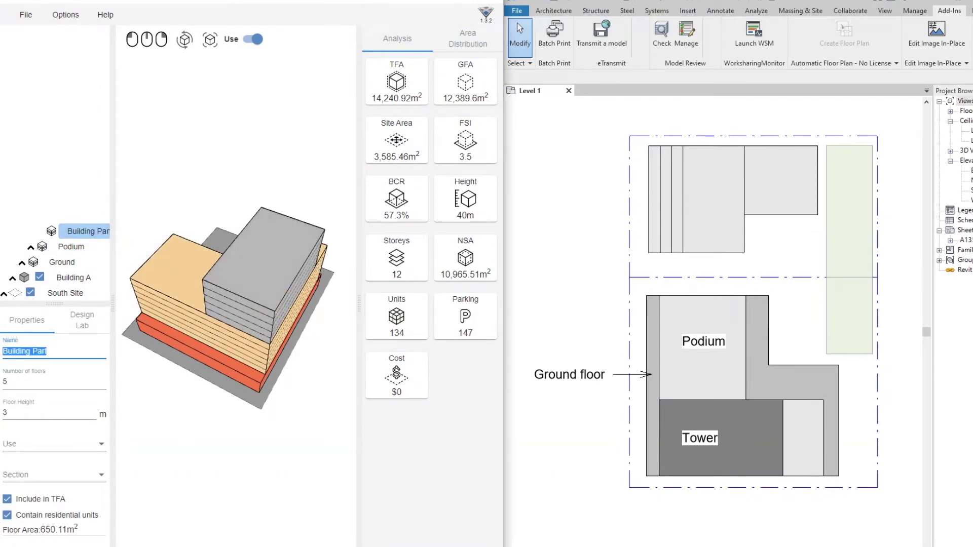
{"action": "type", "text": "Tower"}
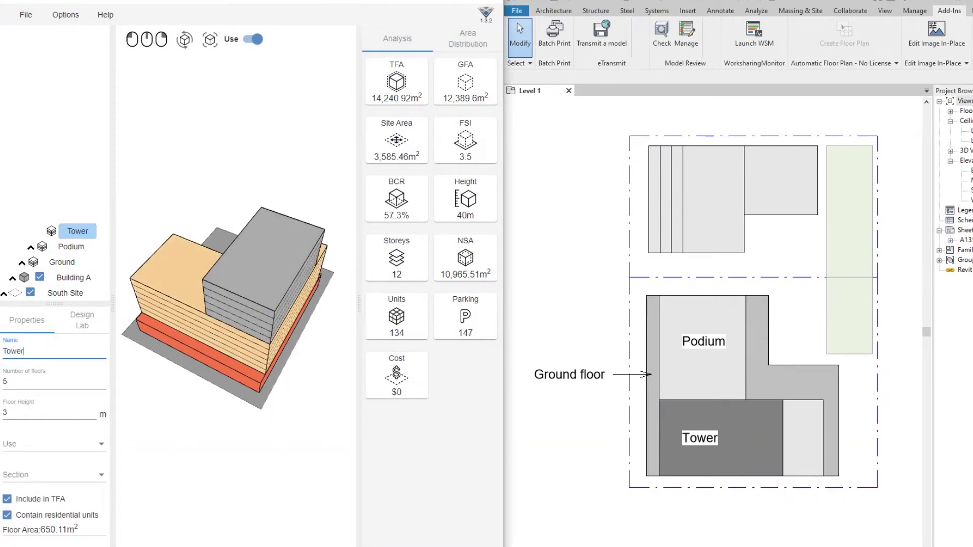
{"action": "left_click", "coordinate": [51, 379]}
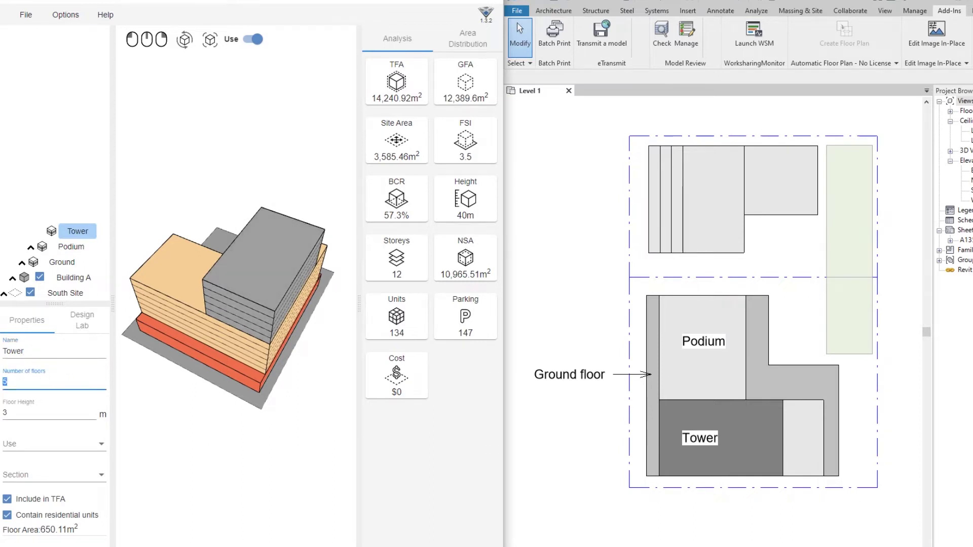
{"action": "type", "text": "22"}
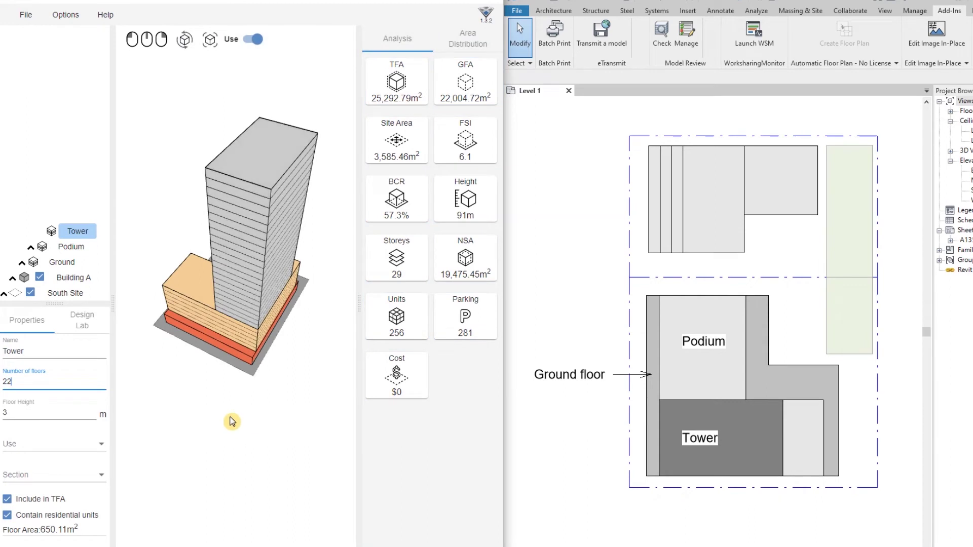
{"action": "left_click", "coordinate": [38, 412]}
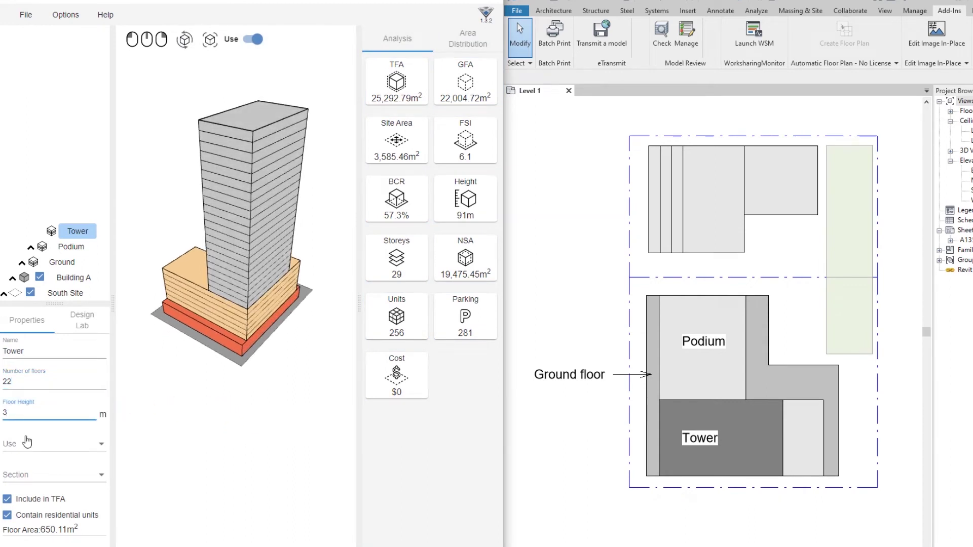
{"action": "left_click", "coordinate": [27, 442]}
{"action": "left_click", "coordinate": [30, 449]}
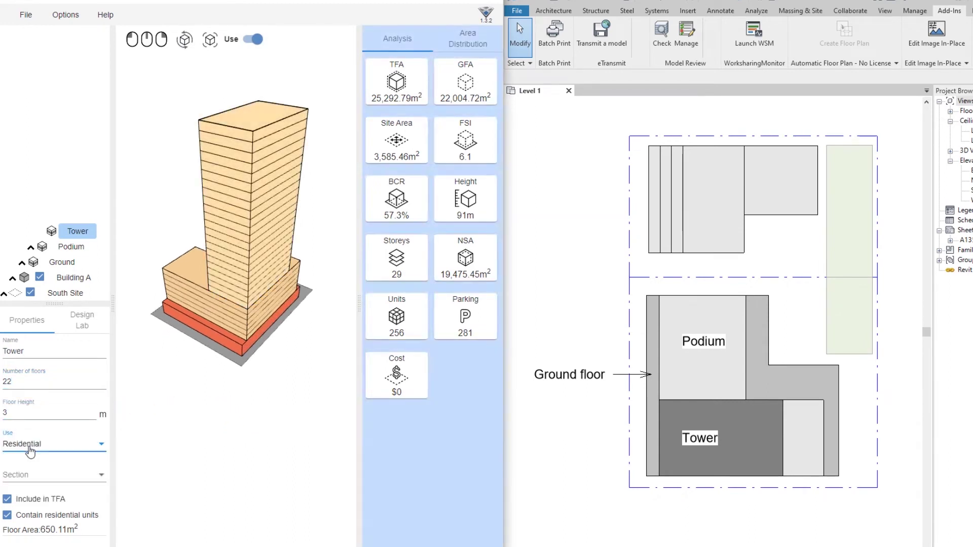
{"action": "left_click", "coordinate": [28, 475]}
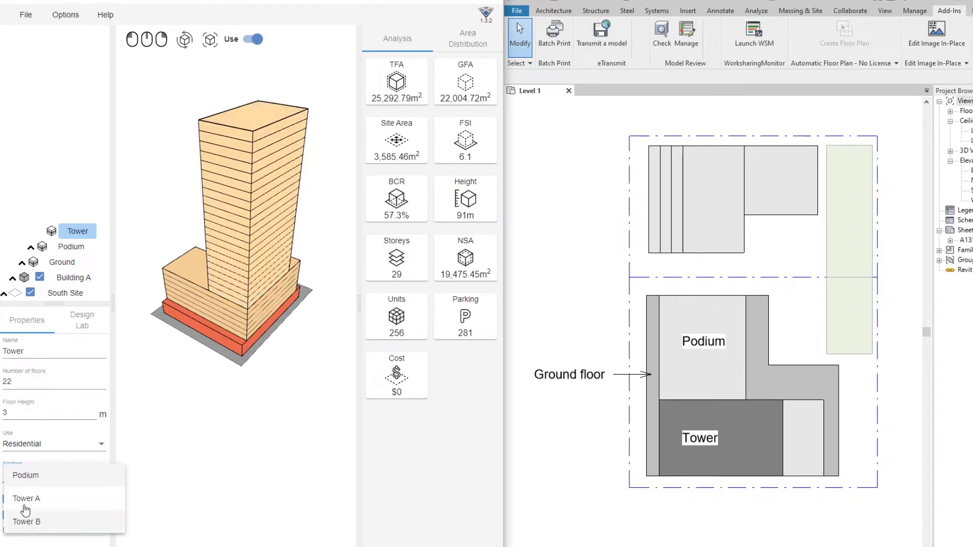
{"action": "left_click", "coordinate": [25, 500]}
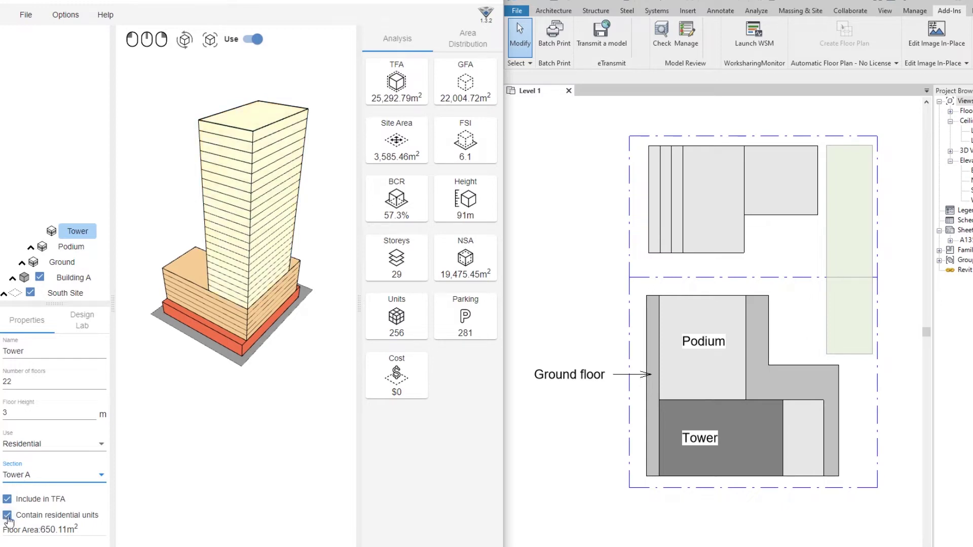
{"action": "left_click_drag", "start_coordinate": [201, 449], "coordinate": [474, 404]}
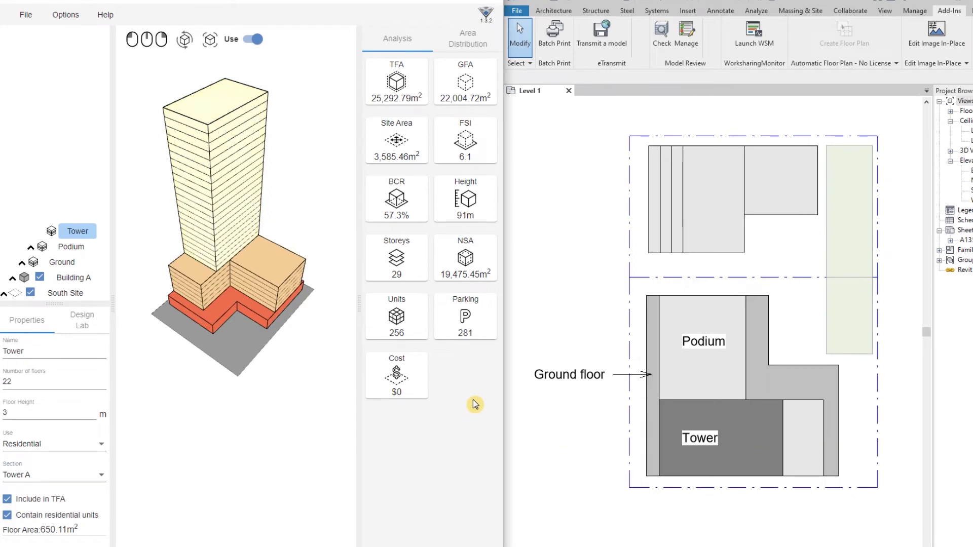
Step: Collapse the site tree and select South Site to review its totals
{"action": "left_click", "coordinate": [31, 247]}
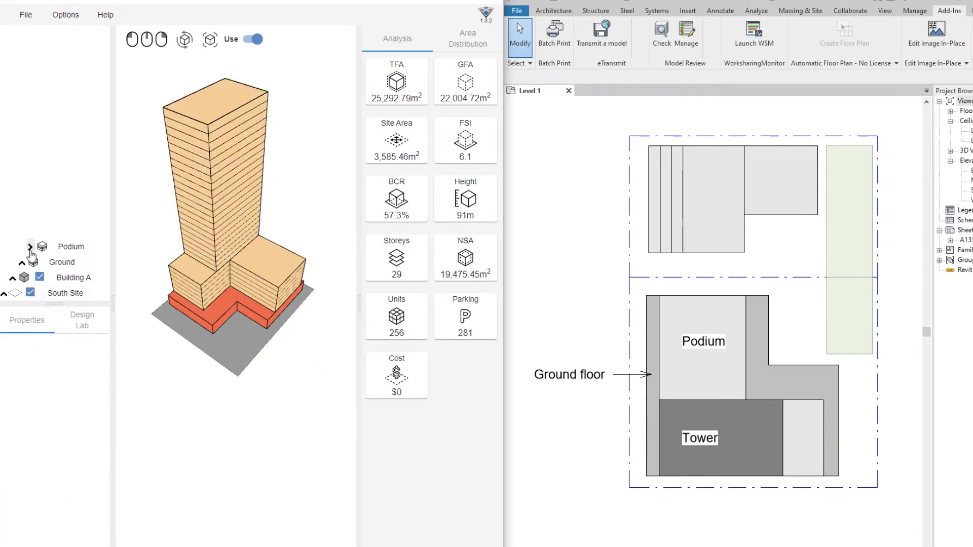
{"action": "left_click", "coordinate": [21, 264]}
{"action": "left_click", "coordinate": [13, 278]}
{"action": "left_click", "coordinate": [4, 293]}
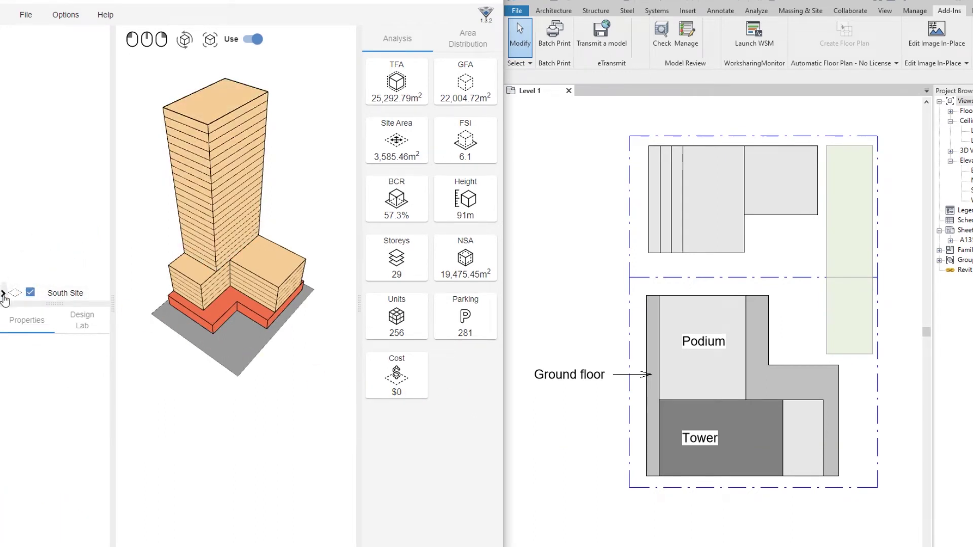
{"action": "left_click", "coordinate": [59, 296]}
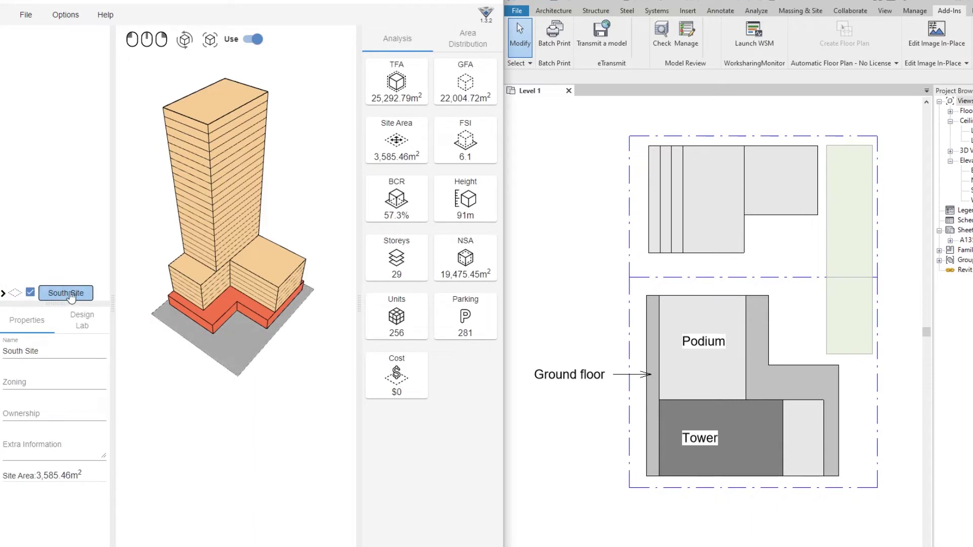
{"action": "left_click", "coordinate": [4, 293]}
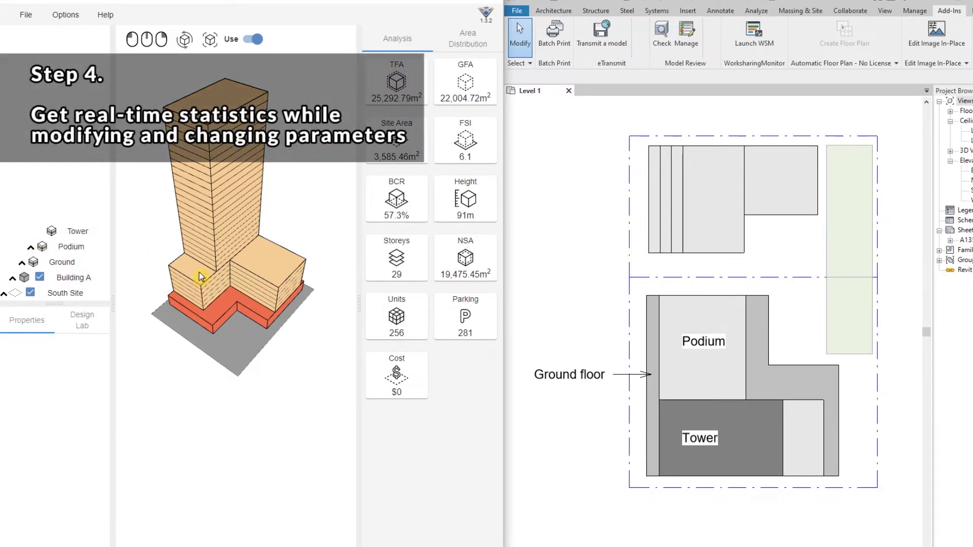
{"action": "left_click_drag", "start_coordinate": [224, 123], "coordinate": [246, 398]}
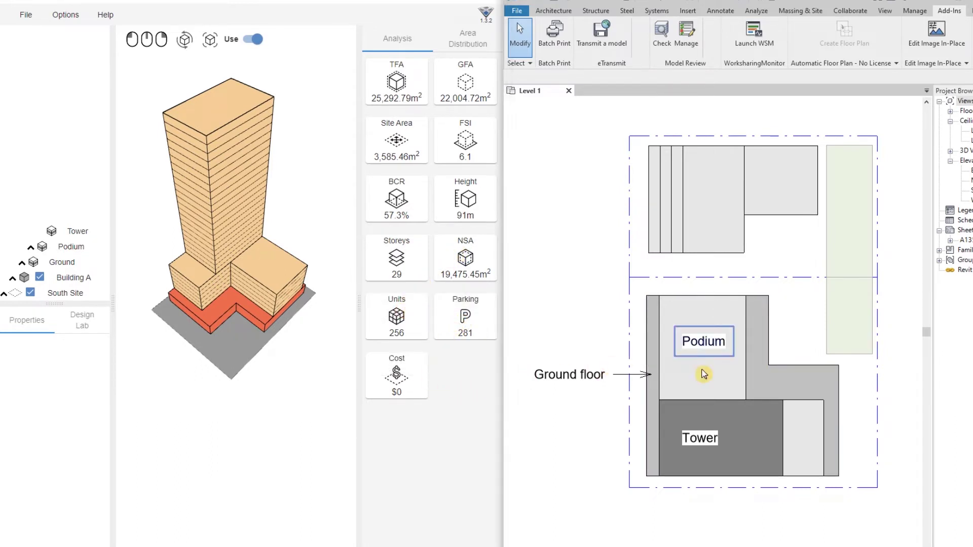
Step: Stretch the Tower region over the podium and back, and nudge the Podium region's edge
{"action": "scroll", "coordinate": [777, 295], "scroll_direction": "up", "scroll_amount": 2}
{"action": "middle_click_drag", "start_coordinate": [789, 474], "coordinate": [791, 452]}
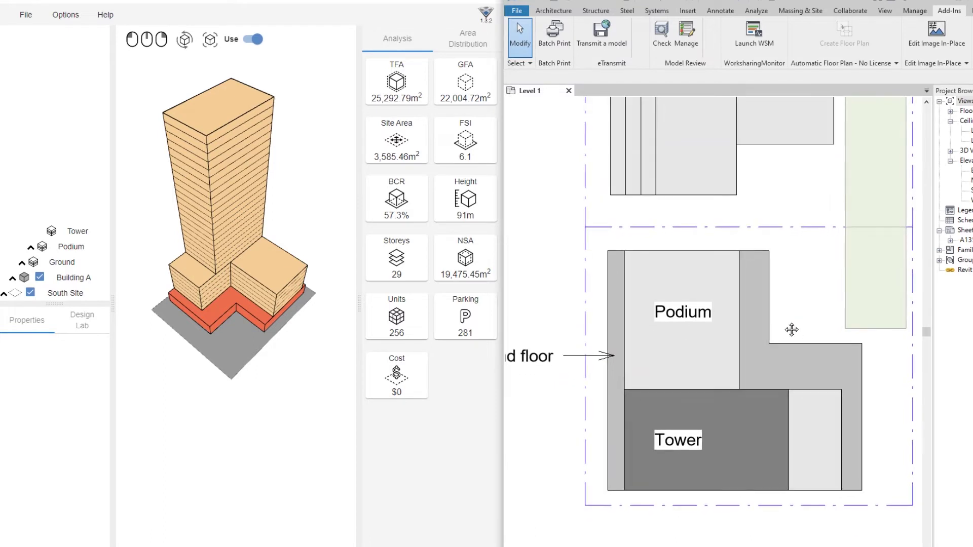
{"action": "left_click", "coordinate": [708, 390]}
{"action": "left_click_drag", "start_coordinate": [707, 388], "coordinate": [702, 280]}
{"action": "left_click", "coordinate": [268, 149]}
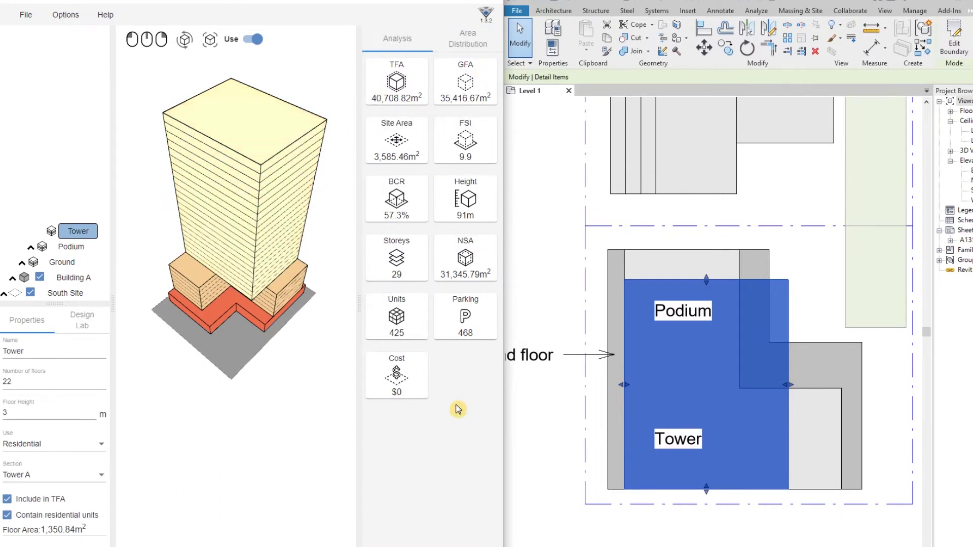
{"action": "left_click_drag", "start_coordinate": [707, 282], "coordinate": [711, 374]}
{"action": "left_click", "coordinate": [745, 326]}
{"action": "mouse_move", "coordinate": [745, 326]}
{"action": "left_mouse_down"}
{"action": "mouse_move", "coordinate": [766, 325]}
{"action": "mouse_move", "coordinate": [745, 321]}
{"action": "left_mouse_up"}
Step: In Edit Boundary, draw a diagonal line across the Tower corner, trim it, and finish
{"action": "left_click", "coordinate": [708, 378]}
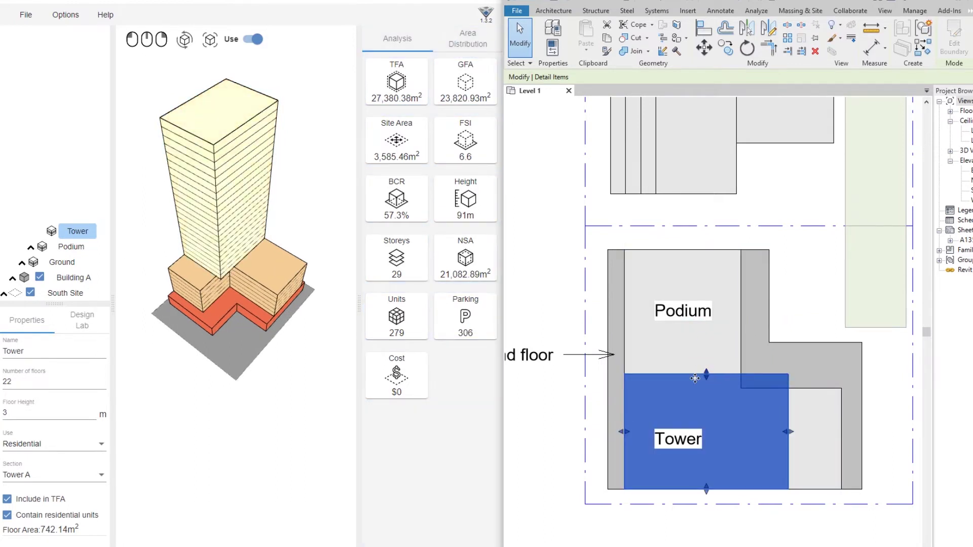
{"action": "double_click", "coordinate": [708, 377]}
{"action": "key", "text": "l"}
{"action": "key", "text": "i"}
{"action": "left_click", "coordinate": [806, 442]}
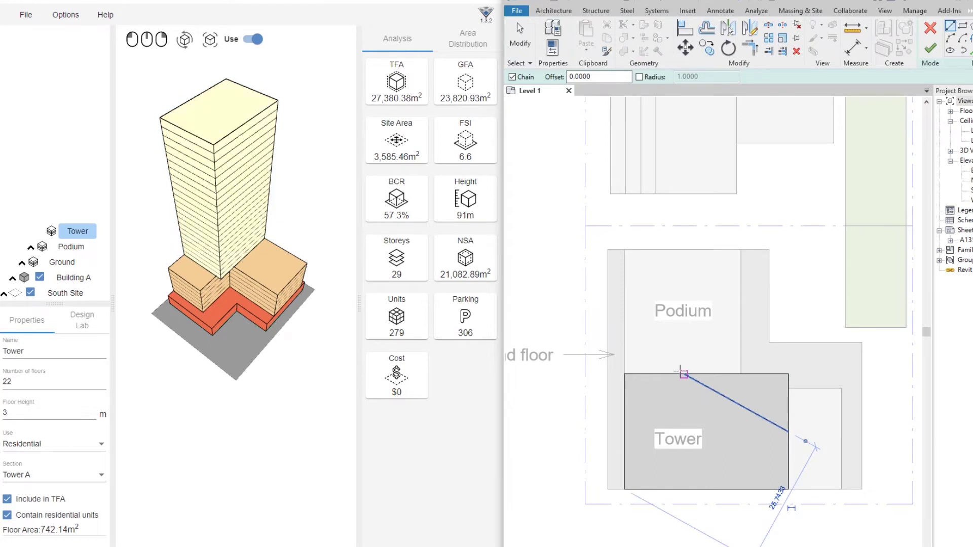
{"action": "left_click", "coordinate": [684, 374]}
{"action": "key", "text": "t"}
{"action": "key", "text": "r"}
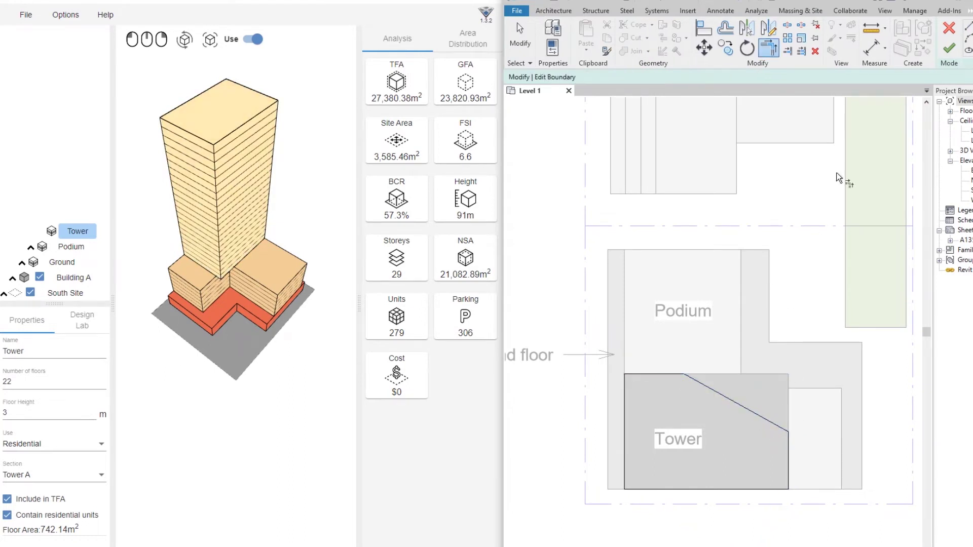
{"action": "left_click", "coordinate": [949, 48]}
{"action": "left_click", "coordinate": [762, 426]}
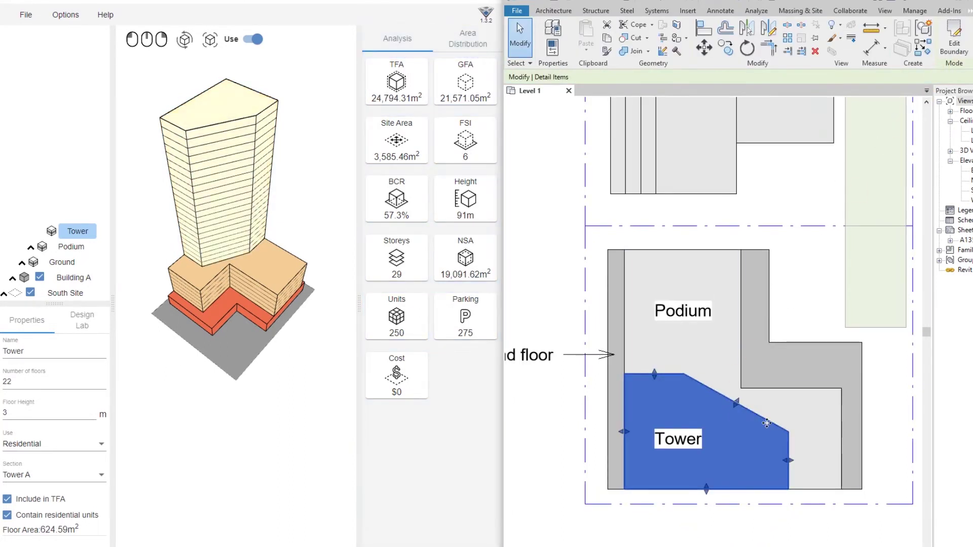
{"action": "left_click_drag", "start_coordinate": [254, 263], "coordinate": [259, 175]}
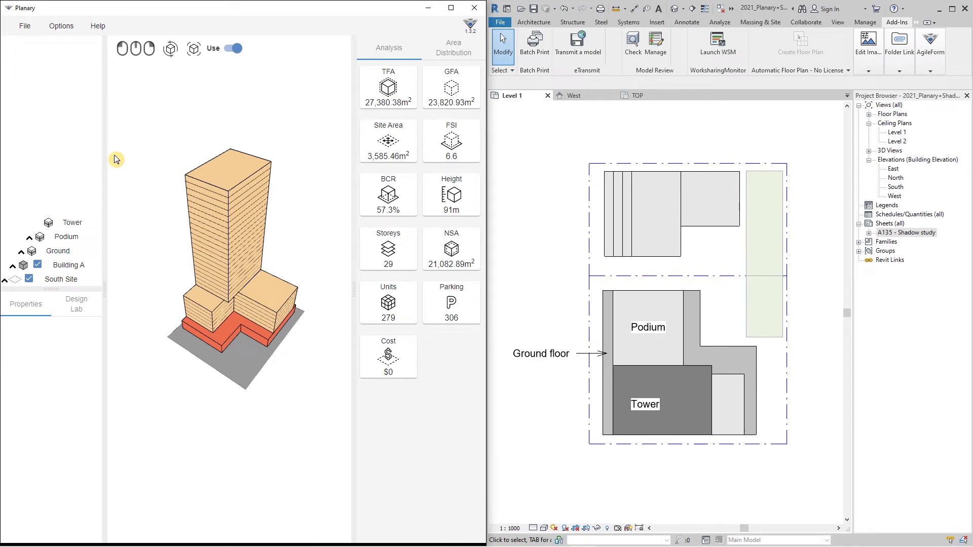
Step: Add a second site from the upper filled region, measuring 2,402.88 m²
{"action": "right_click", "coordinate": [72, 169]}
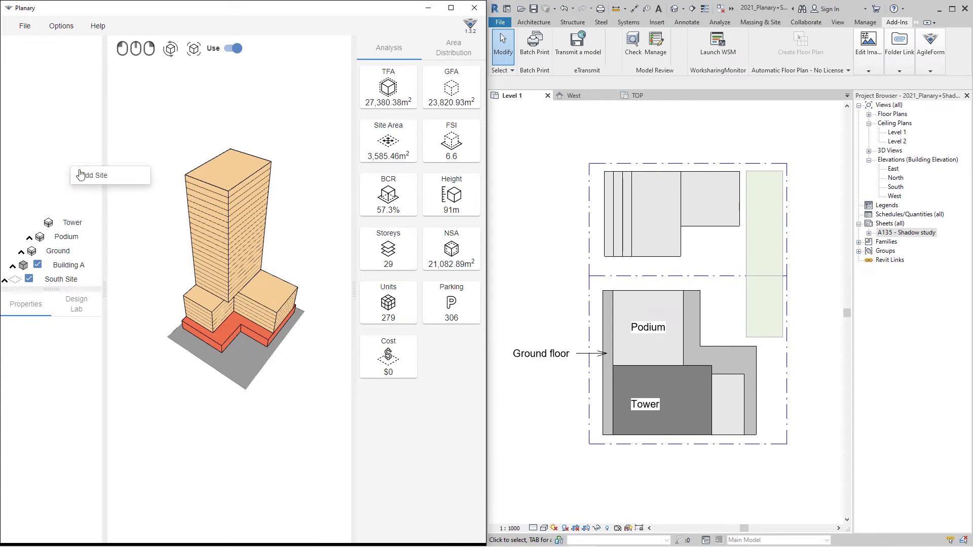
{"action": "left_click", "coordinate": [89, 175]}
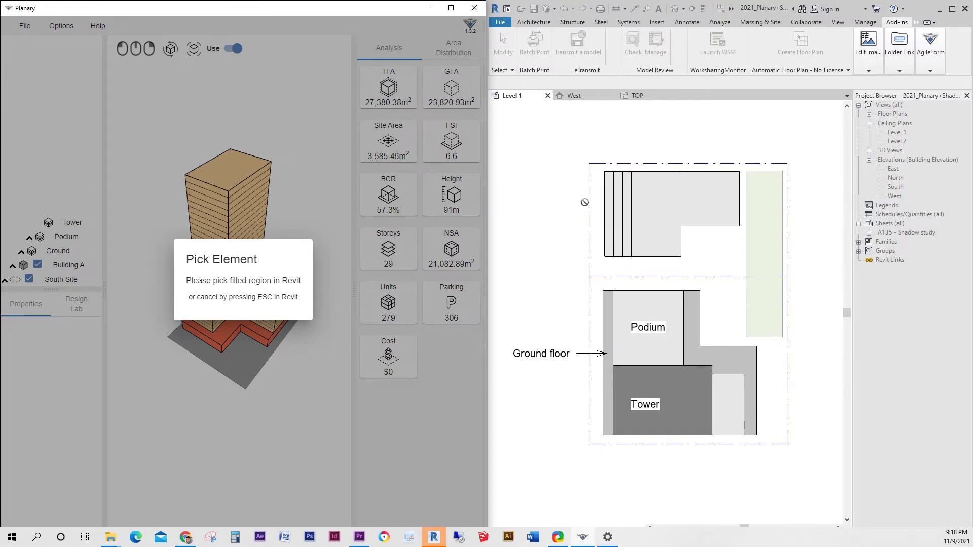
{"action": "left_click", "coordinate": [592, 207]}
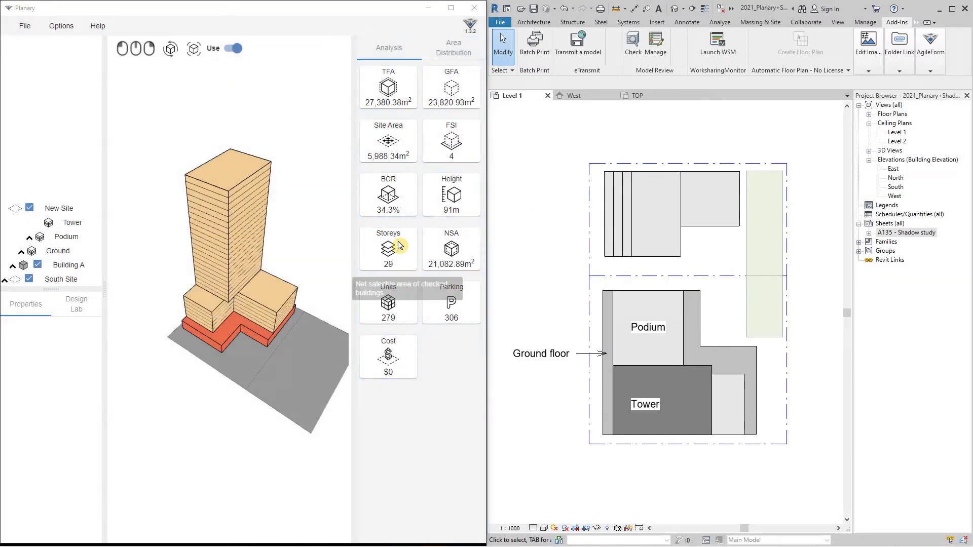
{"action": "left_click", "coordinate": [238, 389]}
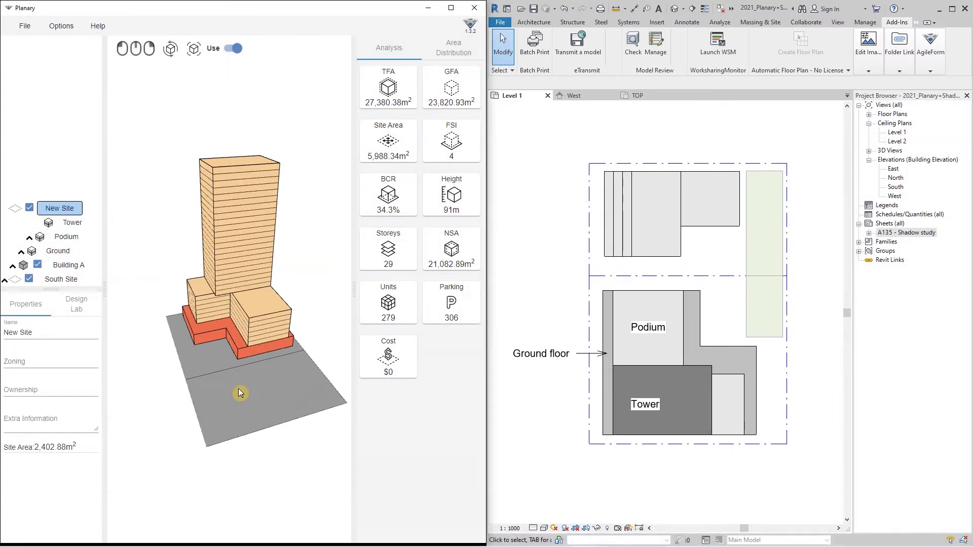
Step: Rename the new site to 'North Site' and reselect it in the tree
{"action": "triple_click", "coordinate": [53, 333]}
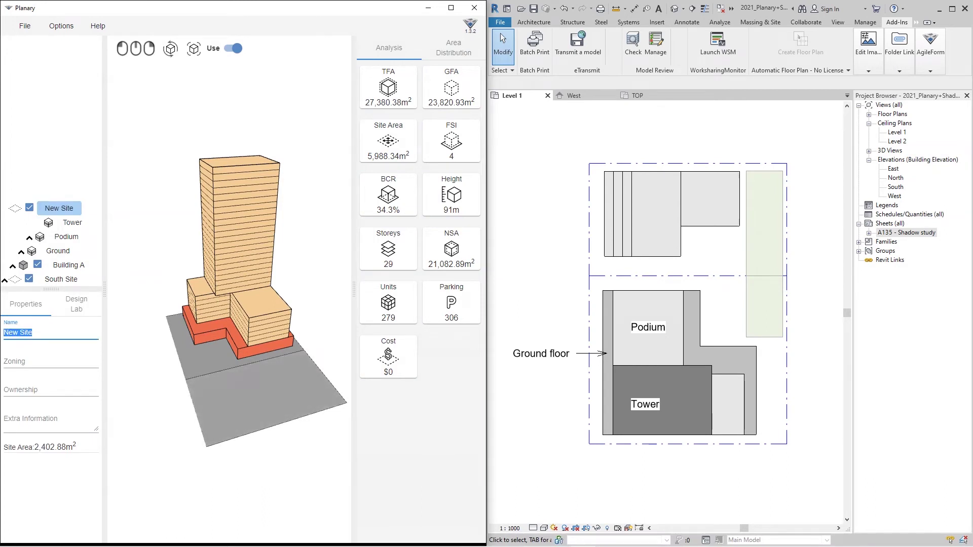
{"action": "type", "text": "North "}
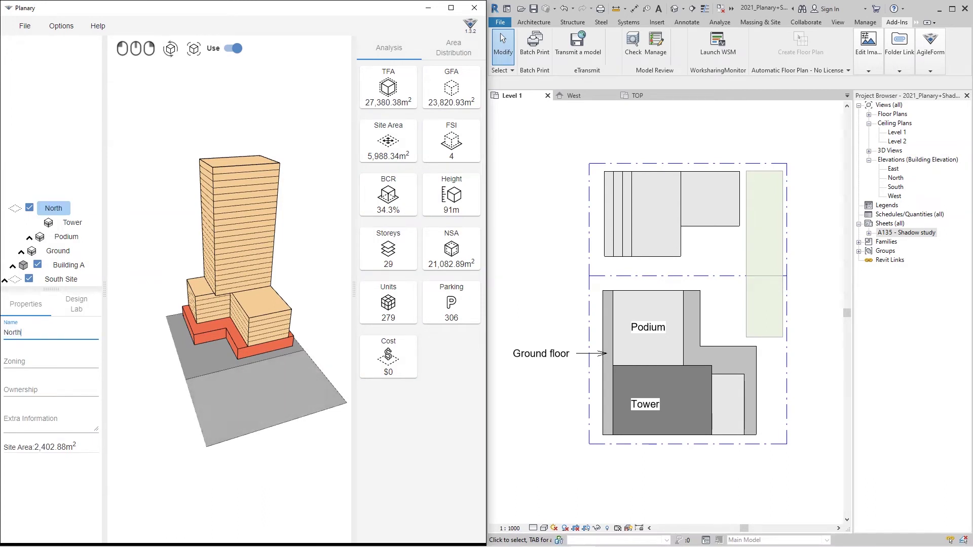
{"action": "type", "text": "Site"}
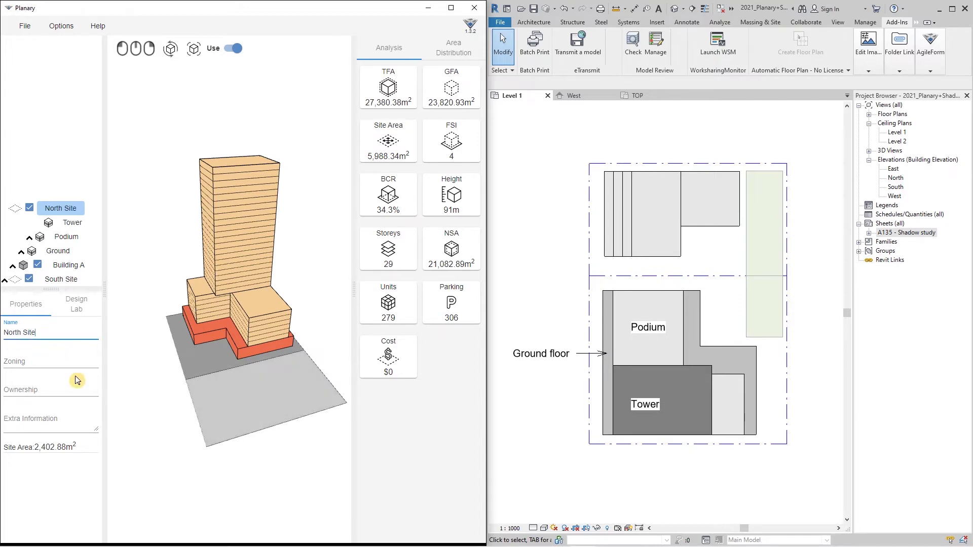
{"action": "left_click", "coordinate": [138, 391]}
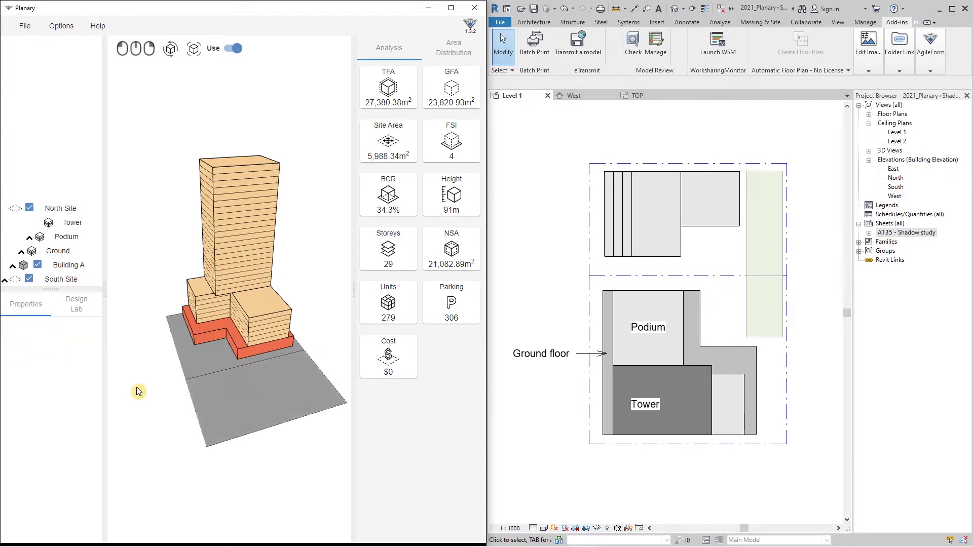
{"action": "left_click", "coordinate": [72, 213]}
Step: Add a new building to North Site and rename it Building B
{"action": "right_click", "coordinate": [72, 213]}
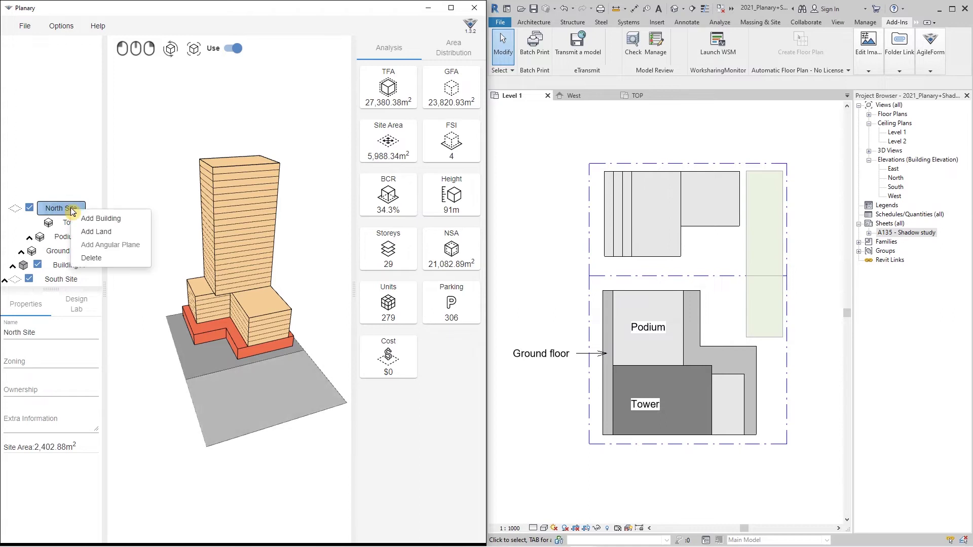
{"action": "left_click", "coordinate": [99, 219]}
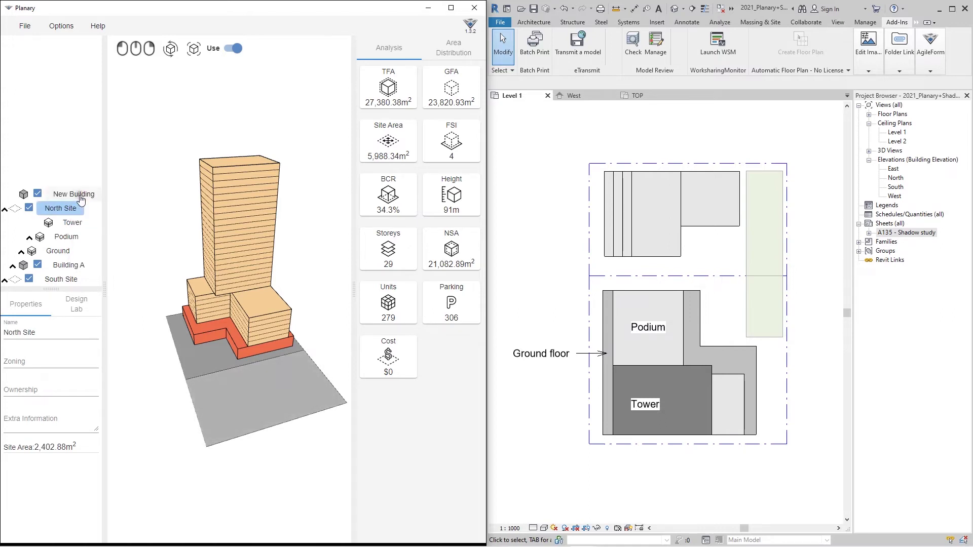
{"action": "left_click", "coordinate": [81, 199]}
{"action": "left_click", "coordinate": [59, 333]}
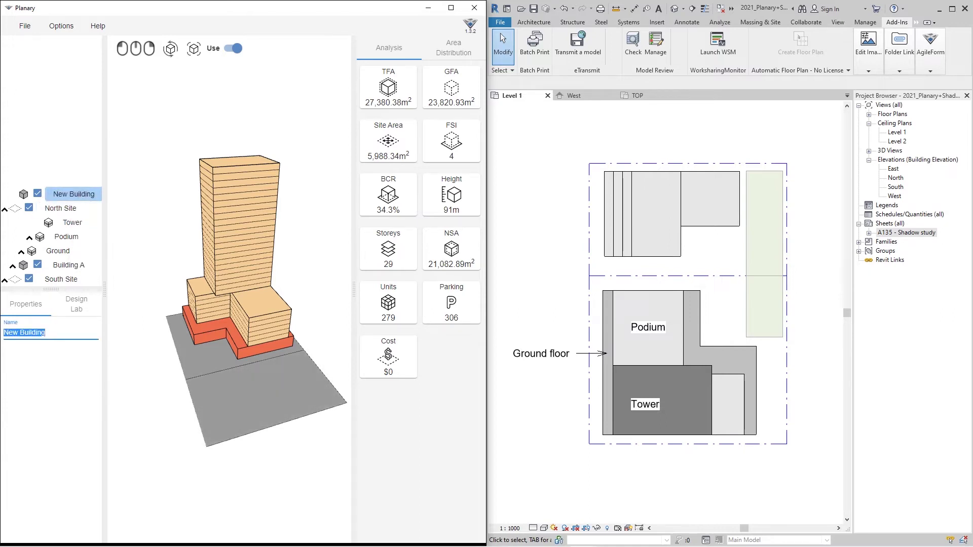
{"action": "type", "text": "B"}
Step: Give Building B a part from the Revit filled region, raising TFA to 35,810.12m²
{"action": "right_click", "coordinate": [55, 192]}
{"action": "left_click", "coordinate": [78, 196]}
{"action": "left_click", "coordinate": [605, 189]}
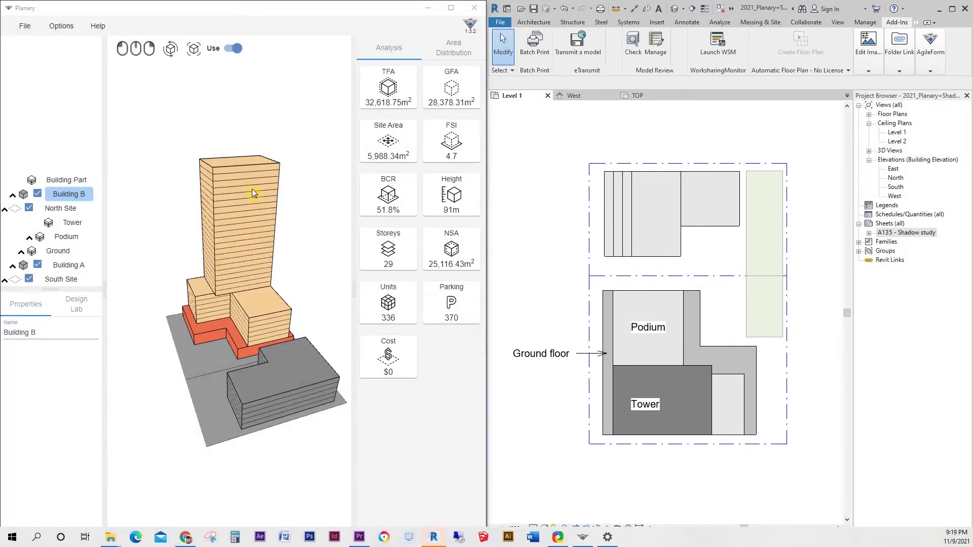
{"action": "left_click_drag", "start_coordinate": [209, 417], "coordinate": [299, 421]}
{"action": "left_click", "coordinate": [299, 422]}
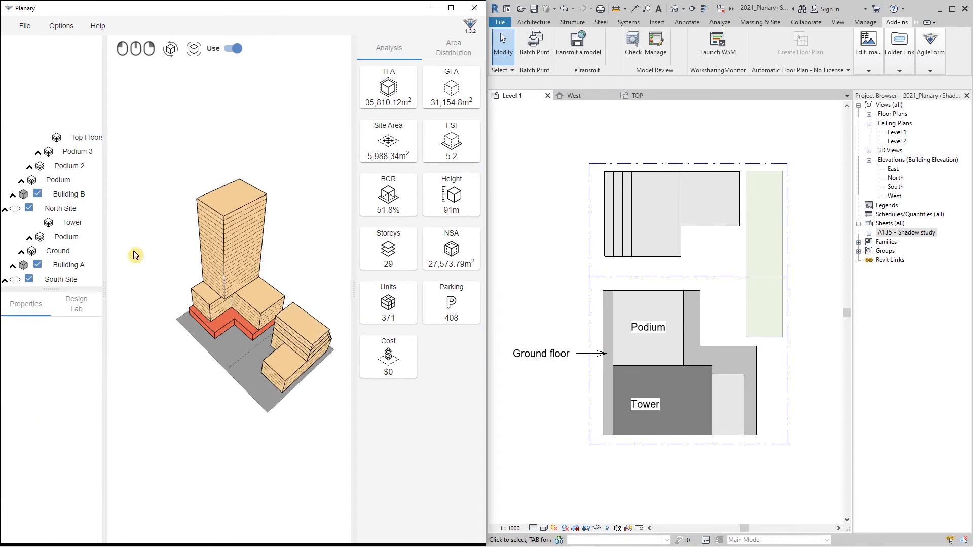
{"action": "left_click", "coordinate": [4, 210]}
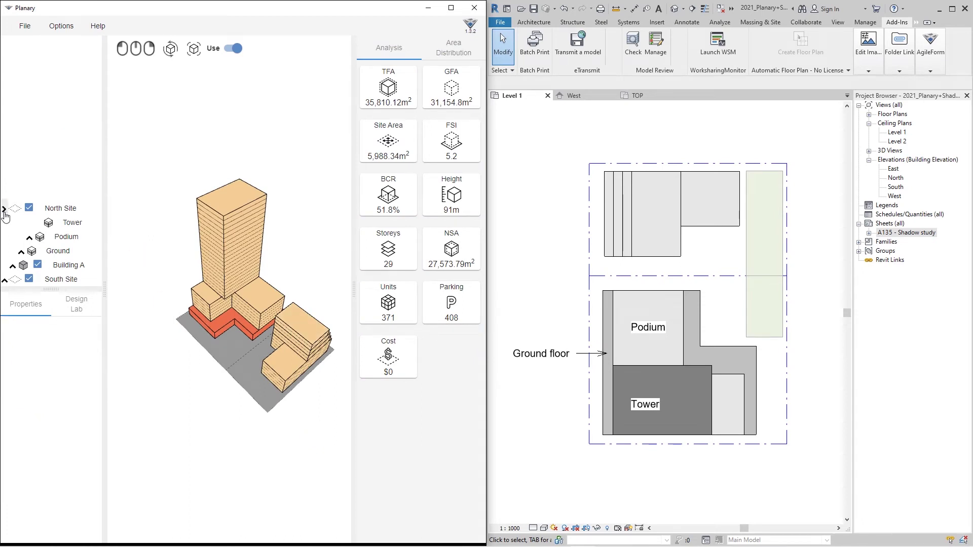
{"action": "left_click", "coordinate": [53, 280]}
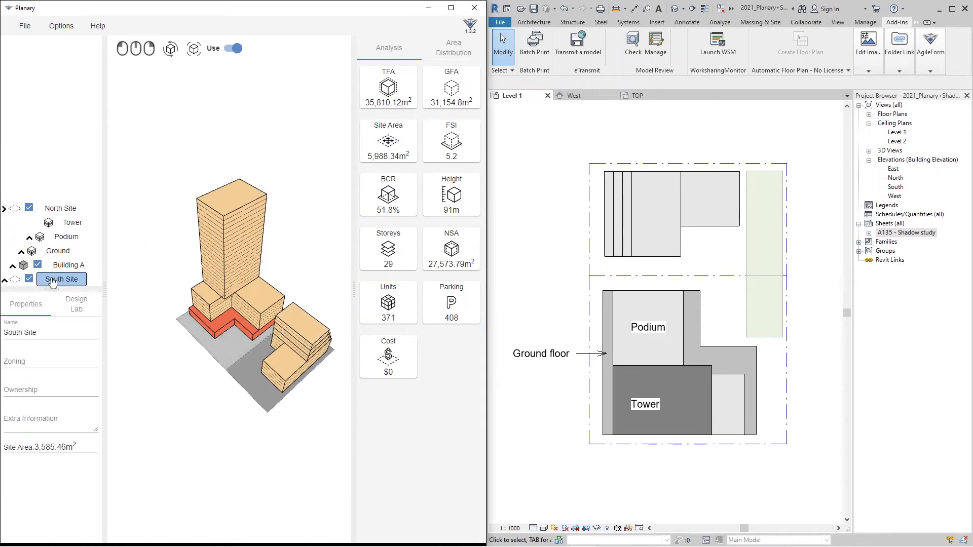
Step: Add a land area to South Site from the Revit filled region
{"action": "right_click", "coordinate": [52, 280]}
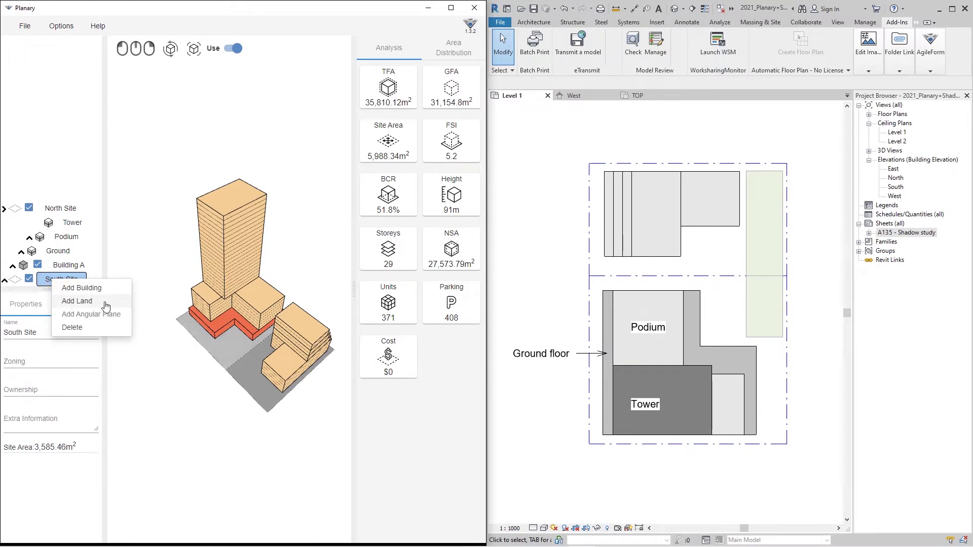
{"action": "left_click", "coordinate": [77, 302]}
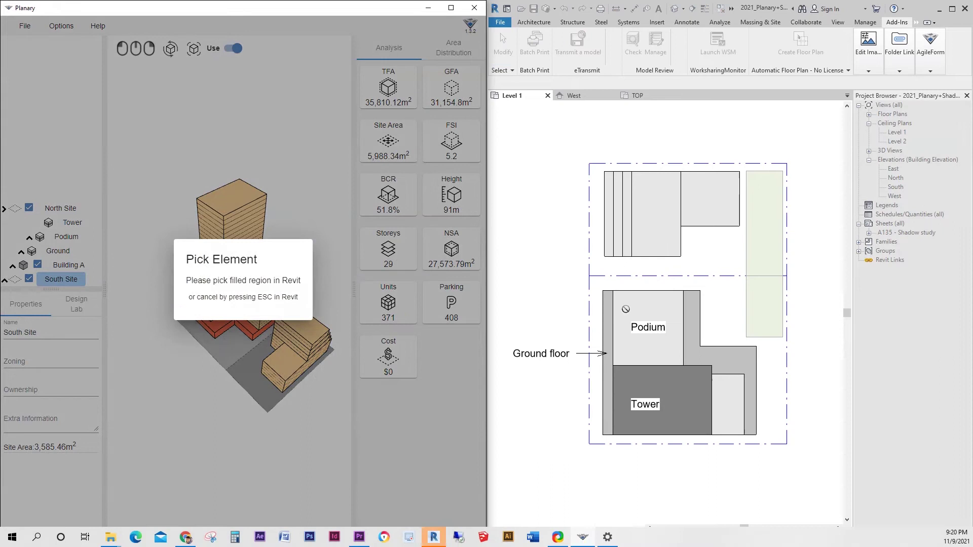
{"action": "left_click", "coordinate": [752, 293]}
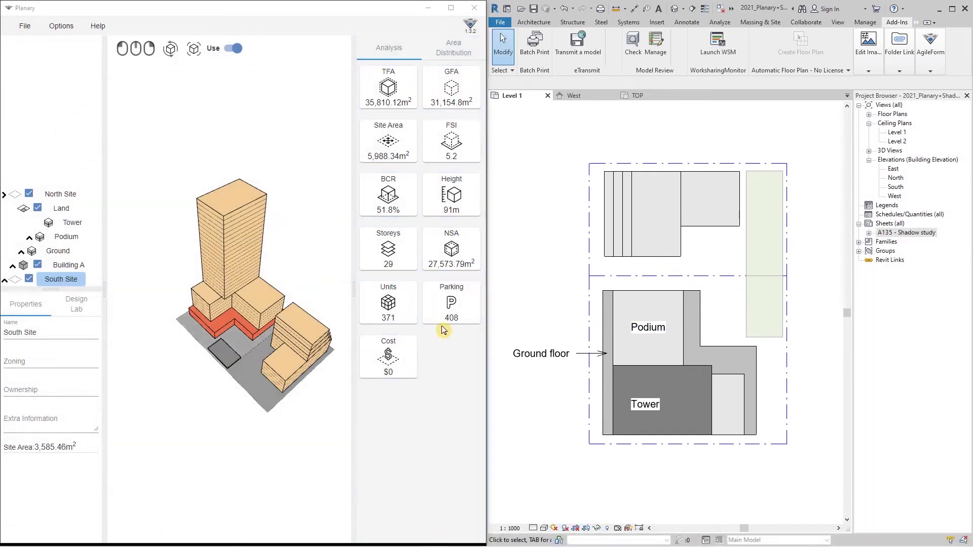
Step: Name the 241.61m² land piece 'Green' and set its use to Greenery
{"action": "double_click", "coordinate": [11, 332]}
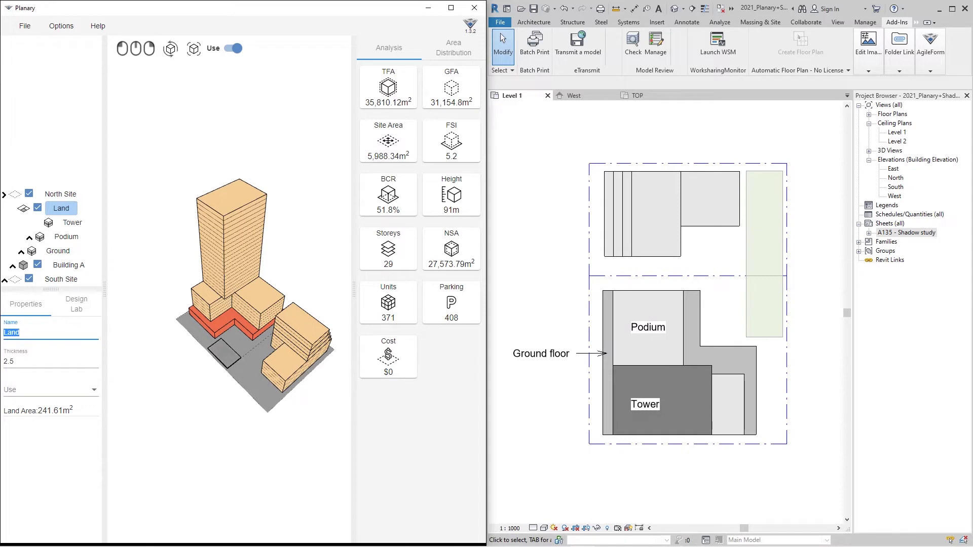
{"action": "type", "text": "Open Space"}
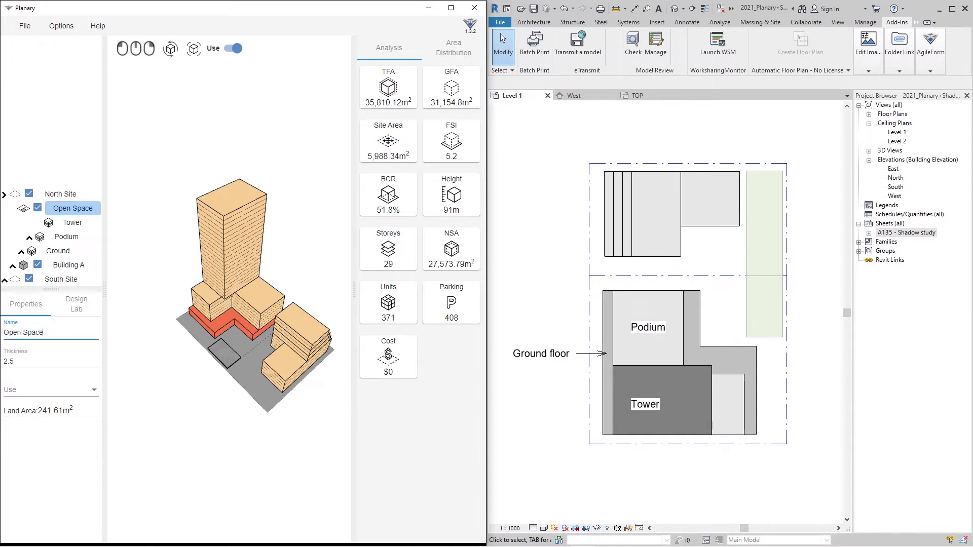
{"action": "left_click", "coordinate": [20, 390]}
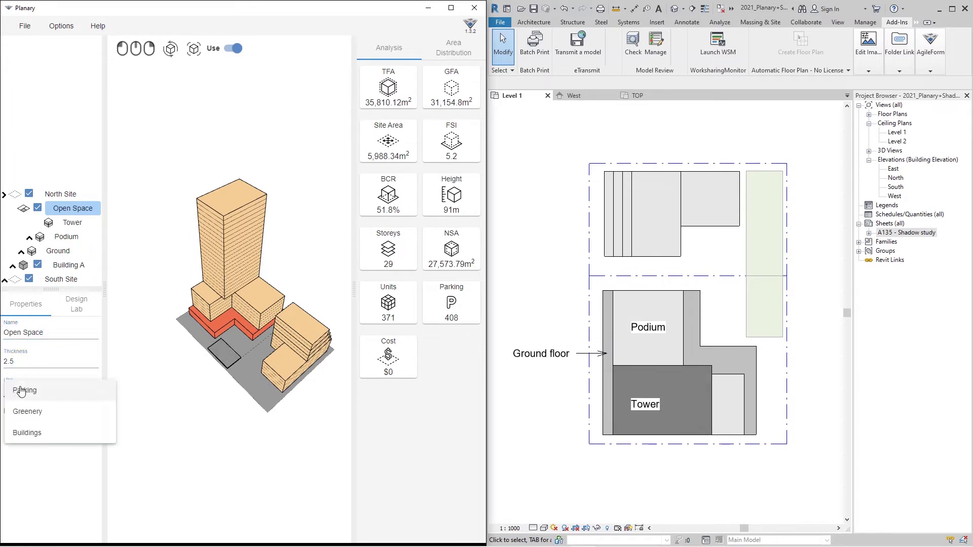
{"action": "left_click", "coordinate": [27, 414]}
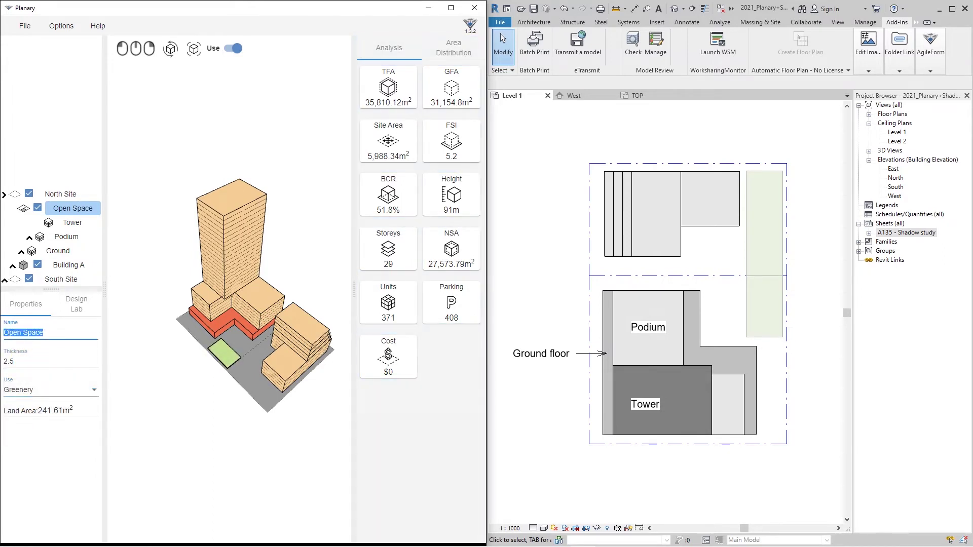
{"action": "type", "text": "Green"}
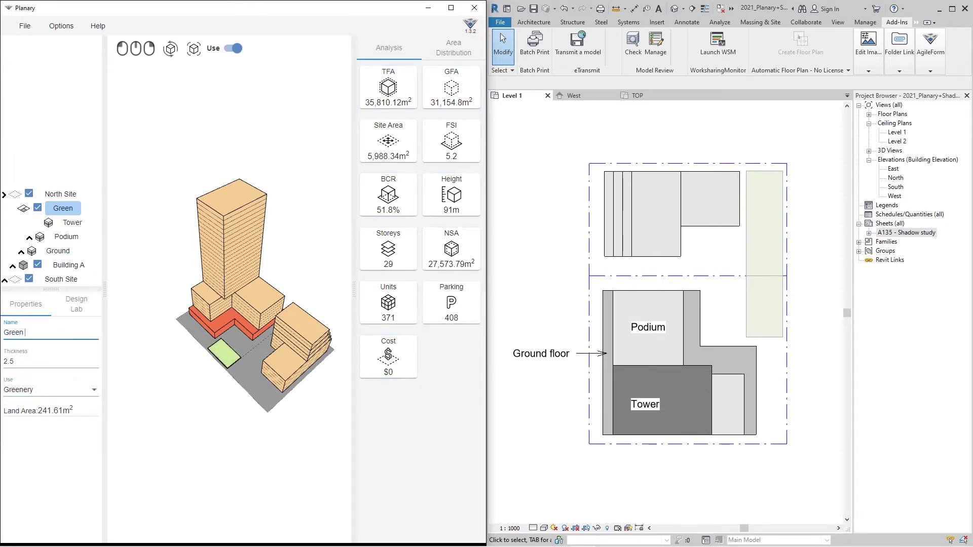
{"action": "left_click", "coordinate": [72, 180]}
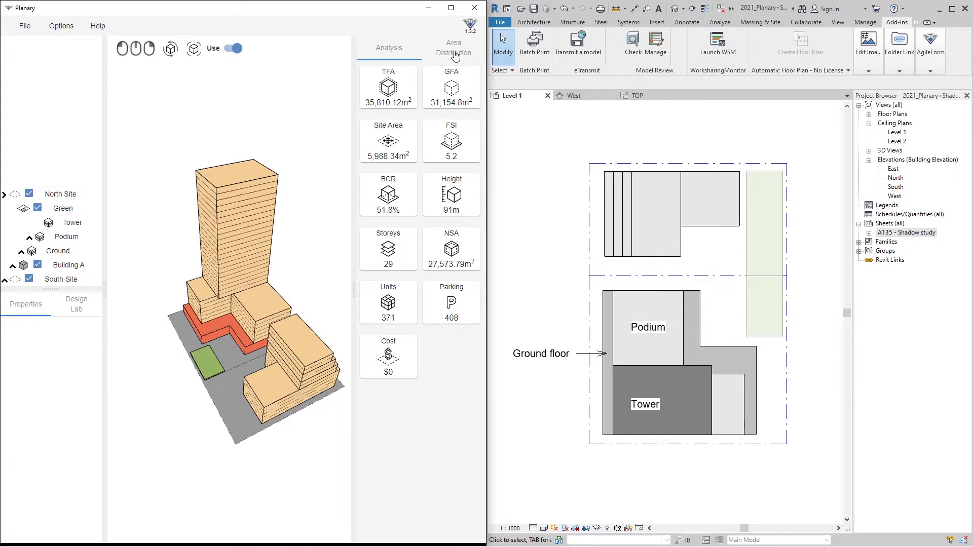
Step: Show Area Distribution, then narrow the Revit Podium region so Residential drops to 33,630m²
{"action": "left_click", "coordinate": [417, 53]}
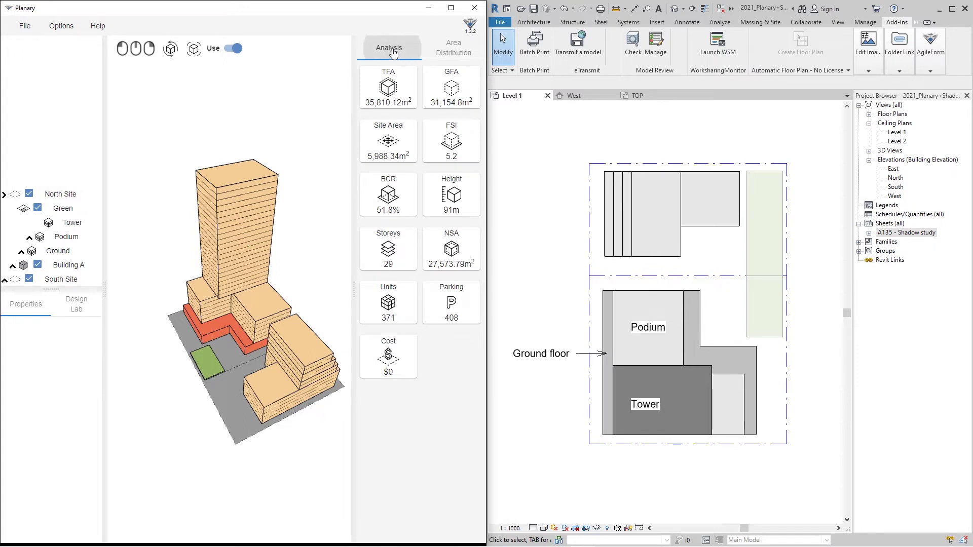
{"action": "left_click", "coordinate": [452, 51]}
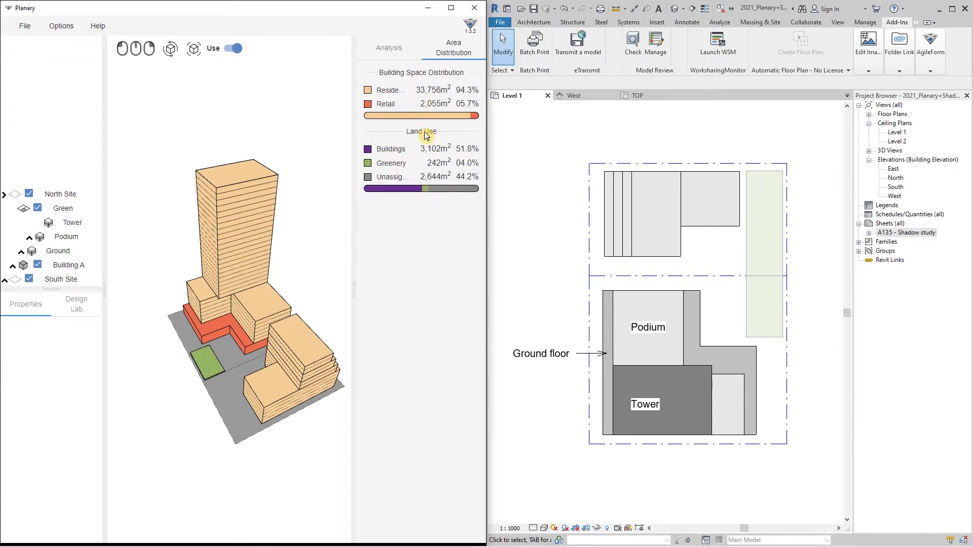
{"action": "left_click", "coordinate": [644, 314]}
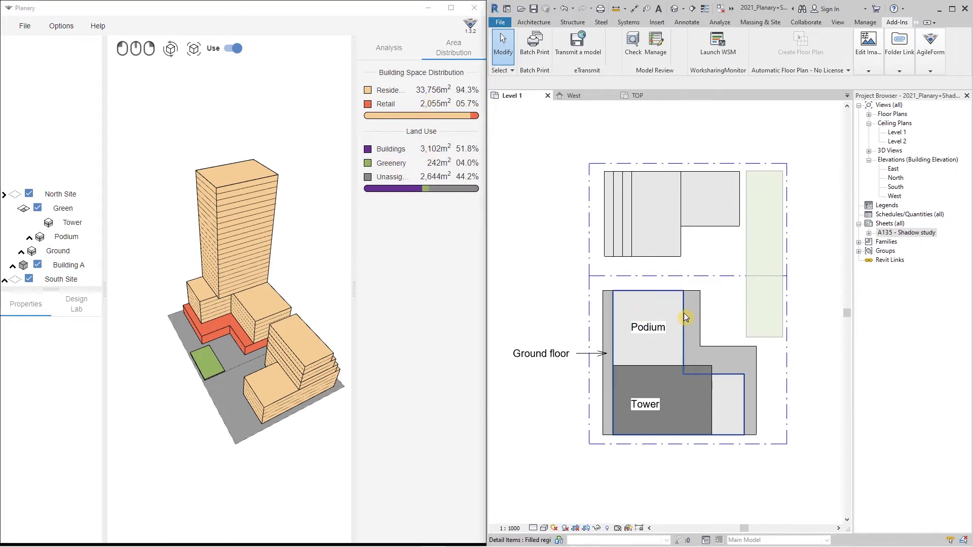
{"action": "left_click", "coordinate": [684, 314]}
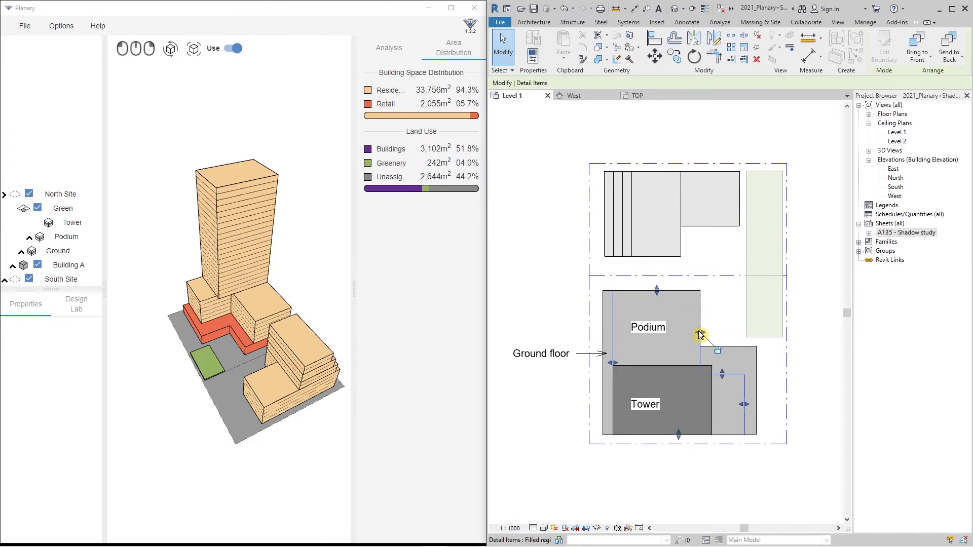
{"action": "left_click_drag", "start_coordinate": [699, 334], "coordinate": [683, 332]}
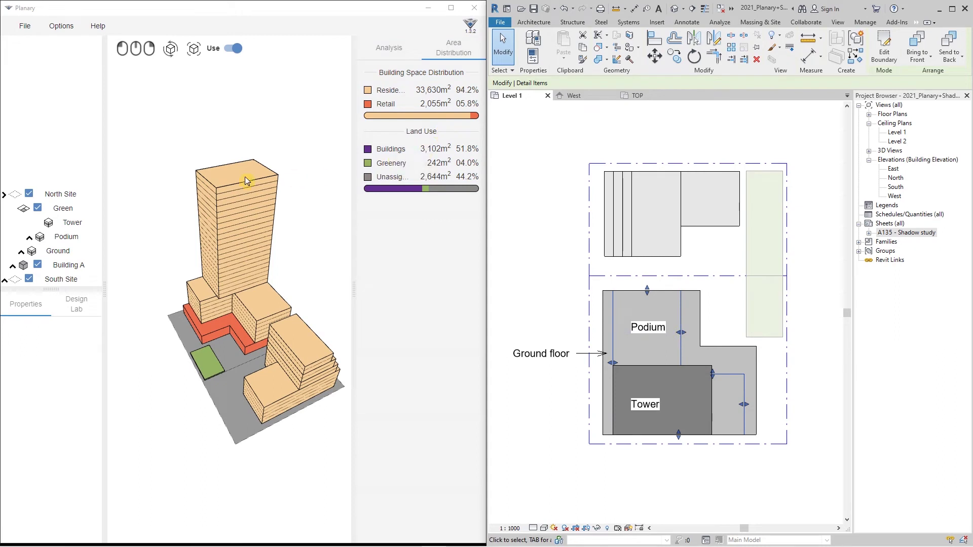
Step: Toggle Building B, Green, Building A and South Site out and back in, comparing area figures
{"action": "left_click", "coordinate": [5, 196]}
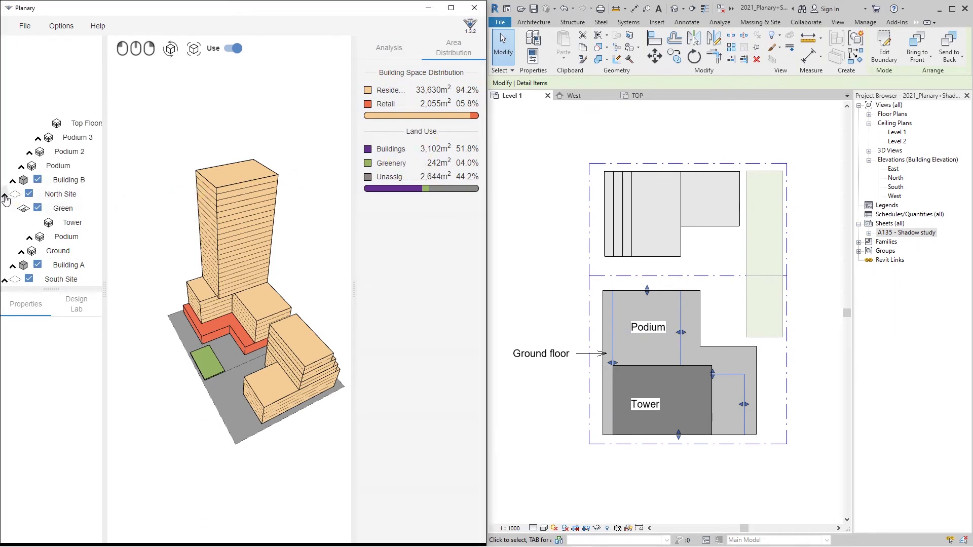
{"action": "left_click", "coordinate": [37, 182]}
{"action": "left_click", "coordinate": [37, 182]}
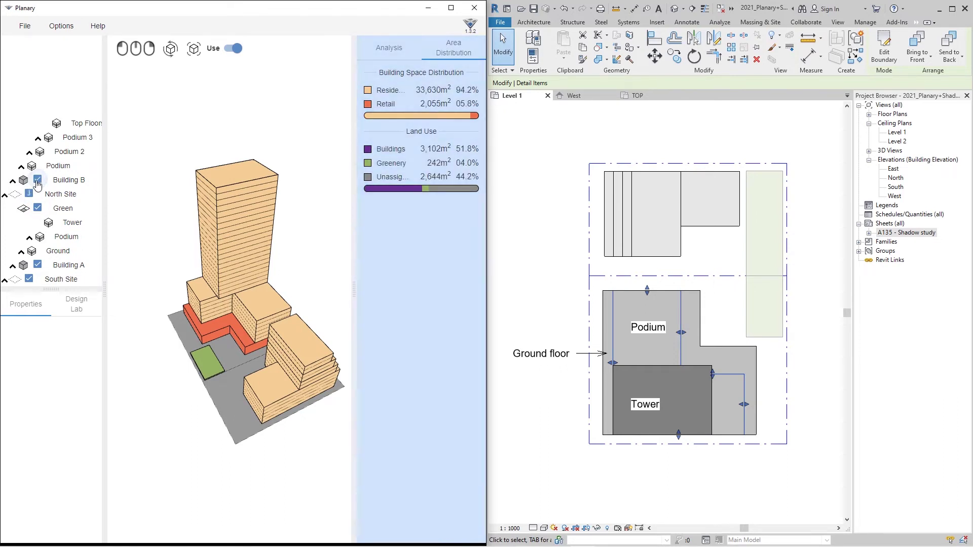
{"action": "left_click", "coordinate": [38, 209]}
{"action": "left_click", "coordinate": [38, 209]}
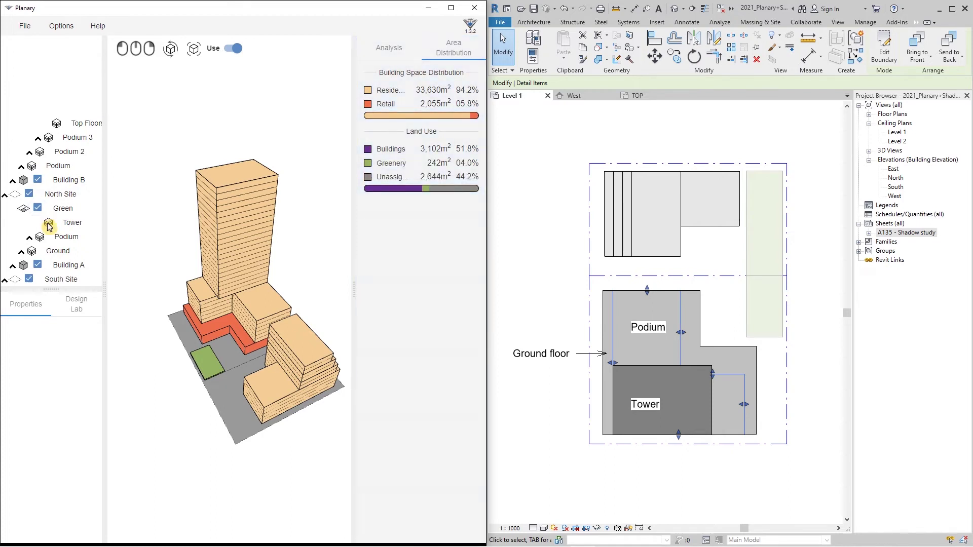
{"action": "left_click", "coordinate": [37, 265]}
{"action": "left_click", "coordinate": [37, 265]}
{"action": "left_click", "coordinate": [29, 279]}
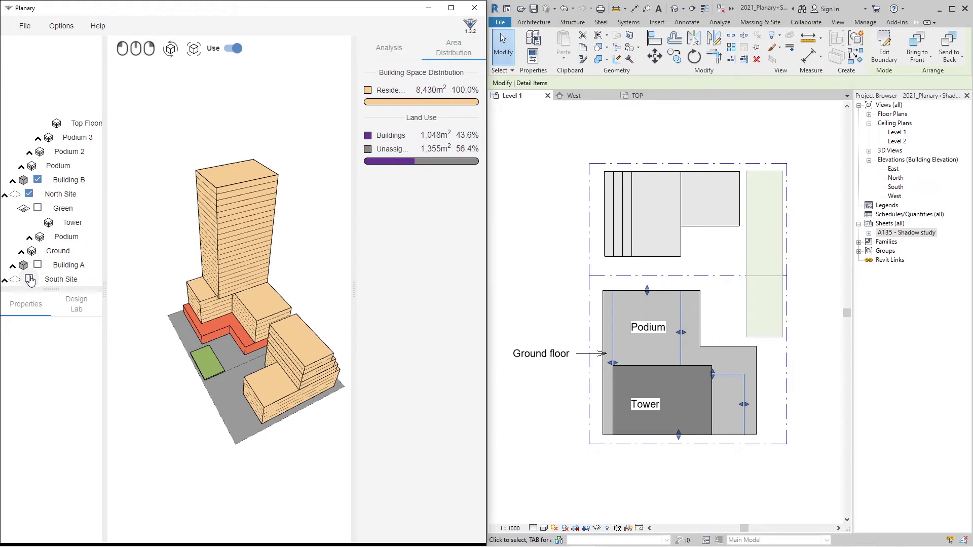
{"action": "left_click", "coordinate": [29, 279]}
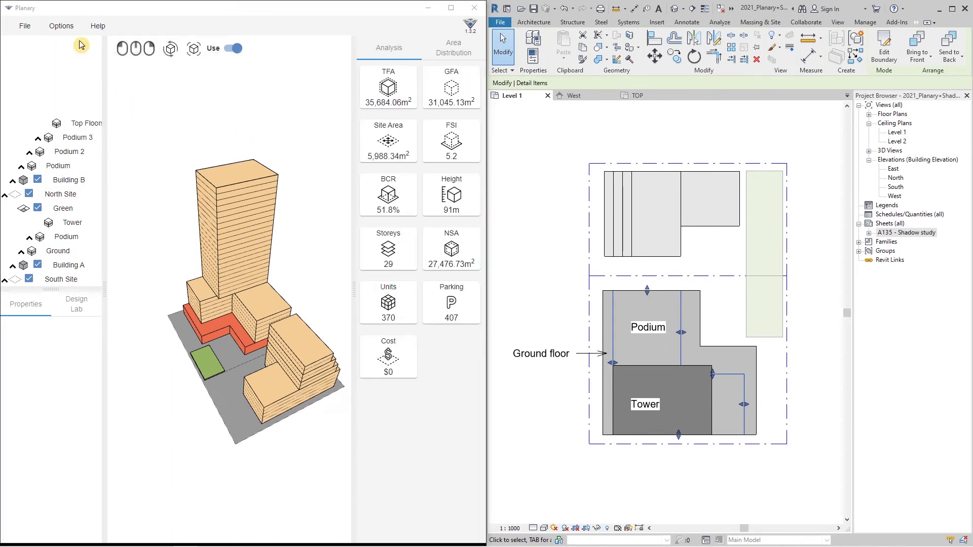
Step: In Planary Preferences, review the efficiency fields and keep Area Units at Meters²
{"action": "left_click", "coordinate": [70, 29]}
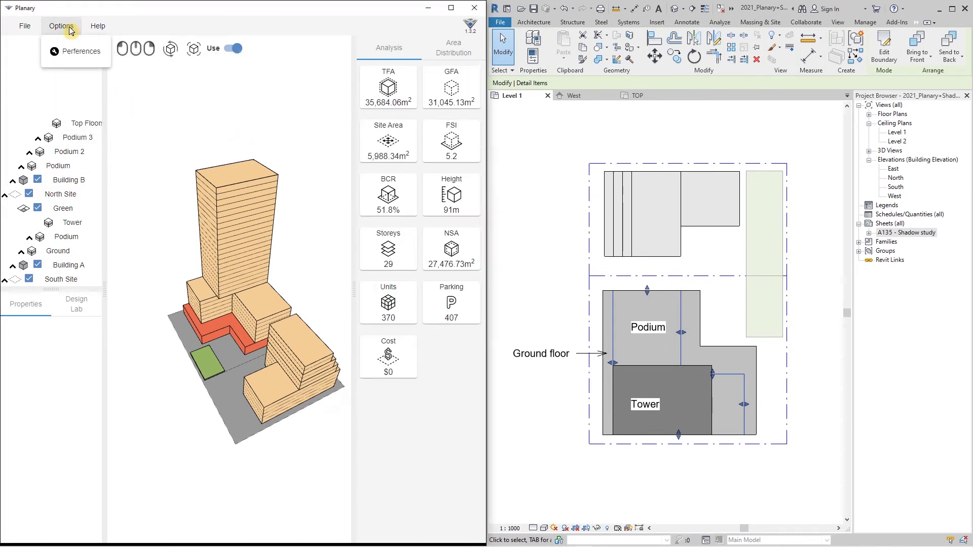
{"action": "left_click", "coordinate": [74, 53]}
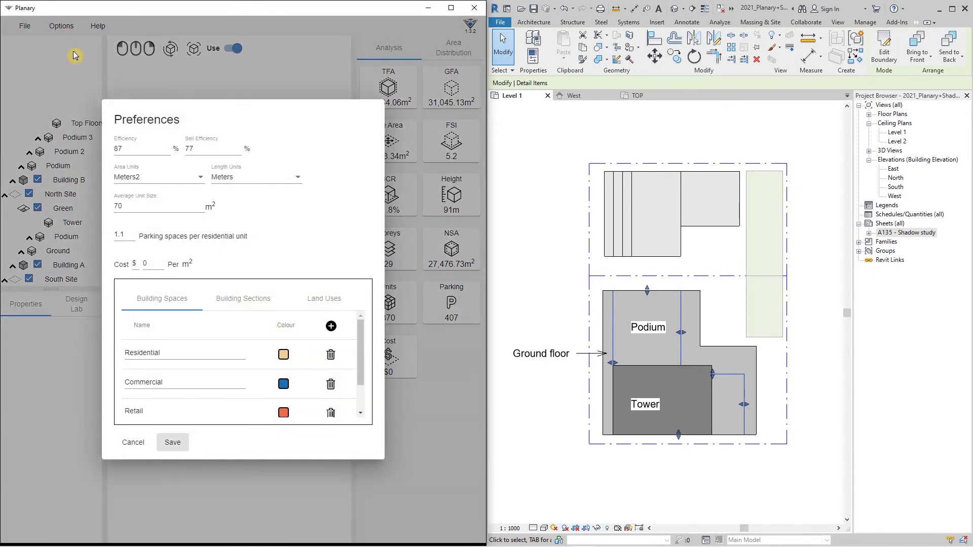
{"action": "left_click", "coordinate": [129, 148]}
{"action": "left_click", "coordinate": [196, 151]}
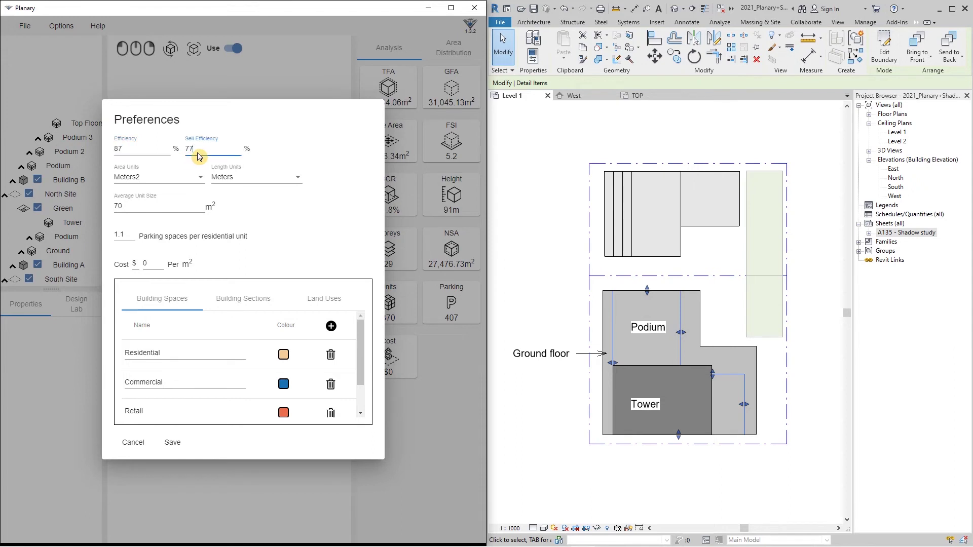
{"action": "left_click", "coordinate": [193, 183]}
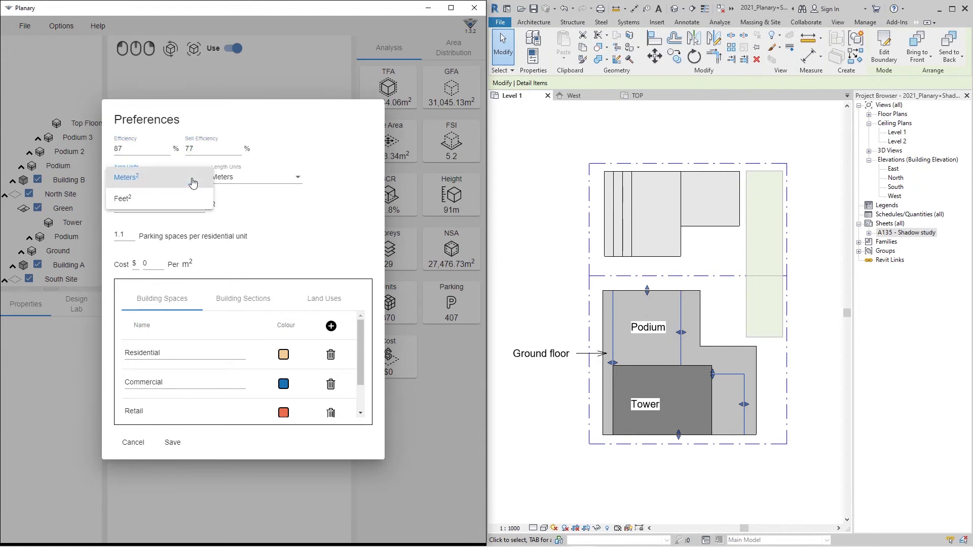
{"action": "left_click", "coordinate": [192, 180]}
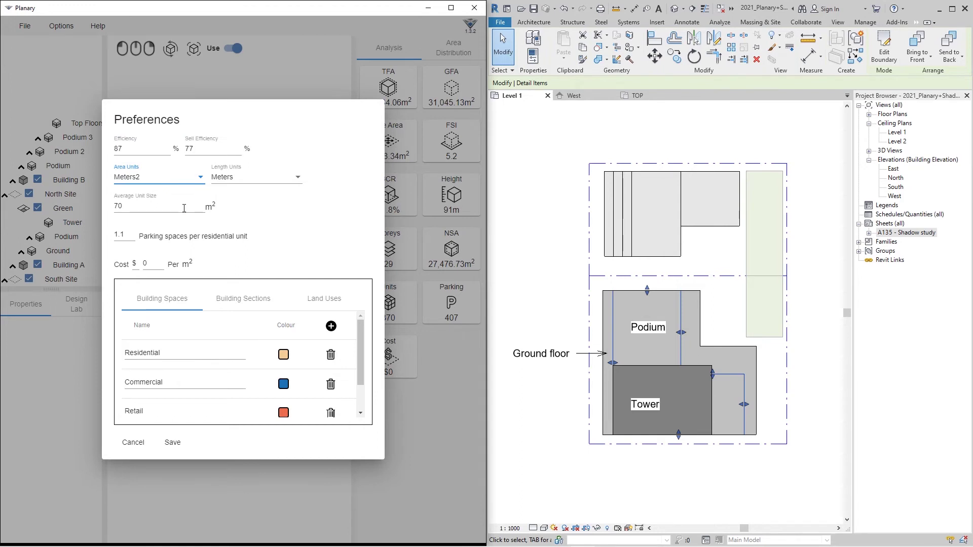
Step: Add a New Building Space entry, leave it grey, then delete it
{"action": "left_click", "coordinate": [133, 244]}
{"action": "left_click", "coordinate": [331, 327]}
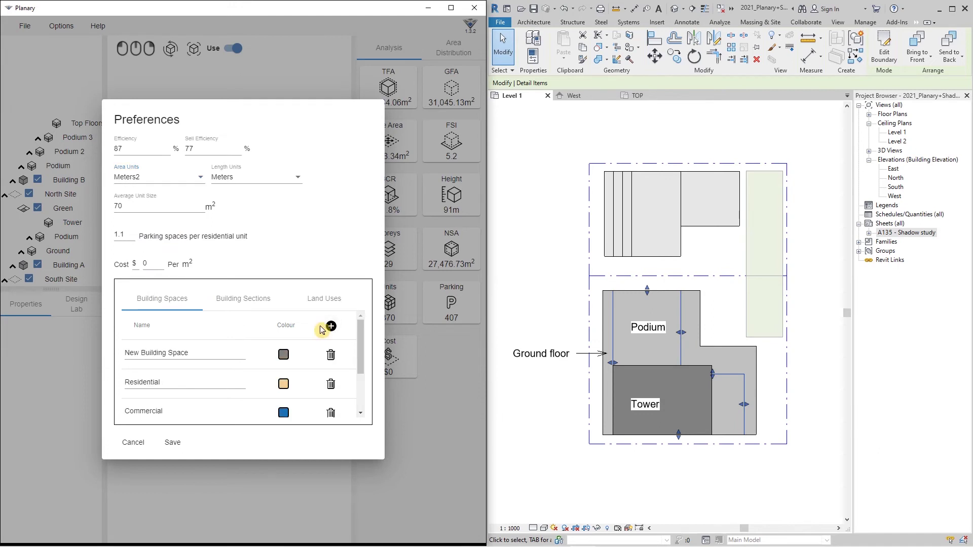
{"action": "double_click", "coordinate": [182, 353]}
{"action": "left_click_drag", "start_coordinate": [159, 354], "coordinate": [123, 360]}
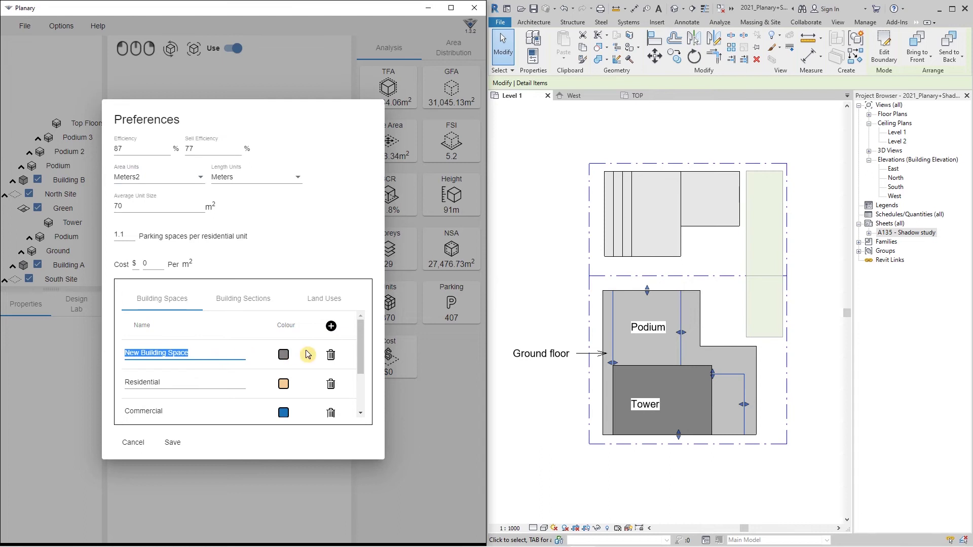
{"action": "left_click", "coordinate": [286, 354]}
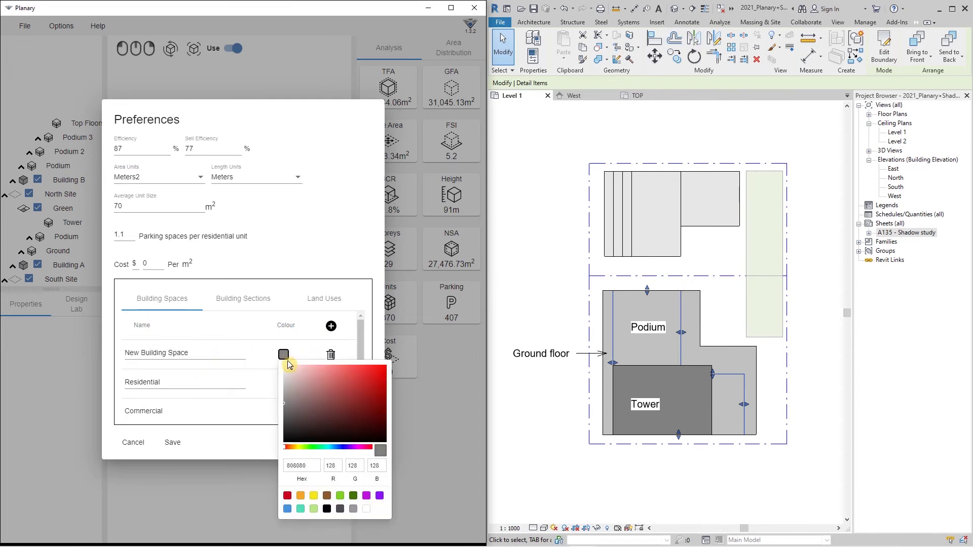
{"action": "left_click", "coordinate": [344, 351]}
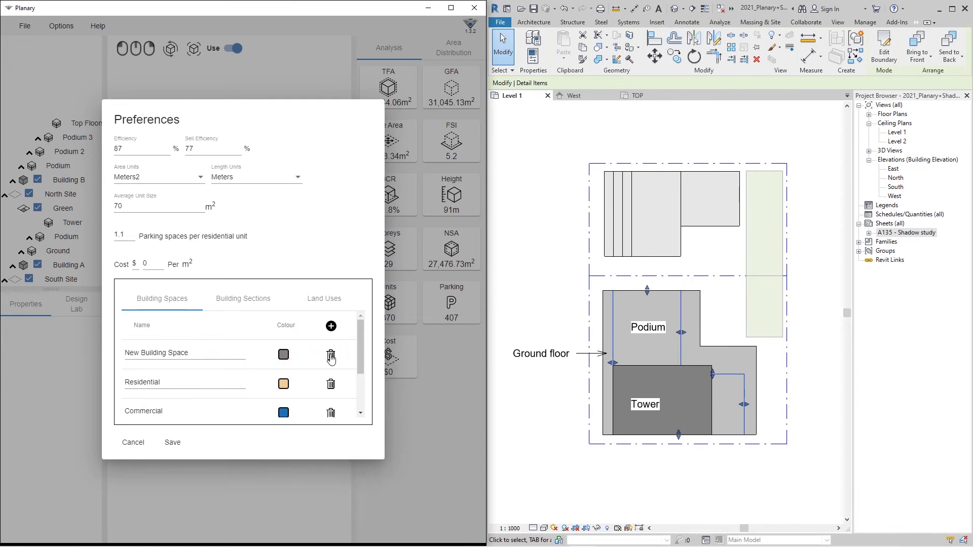
{"action": "left_click", "coordinate": [331, 356]}
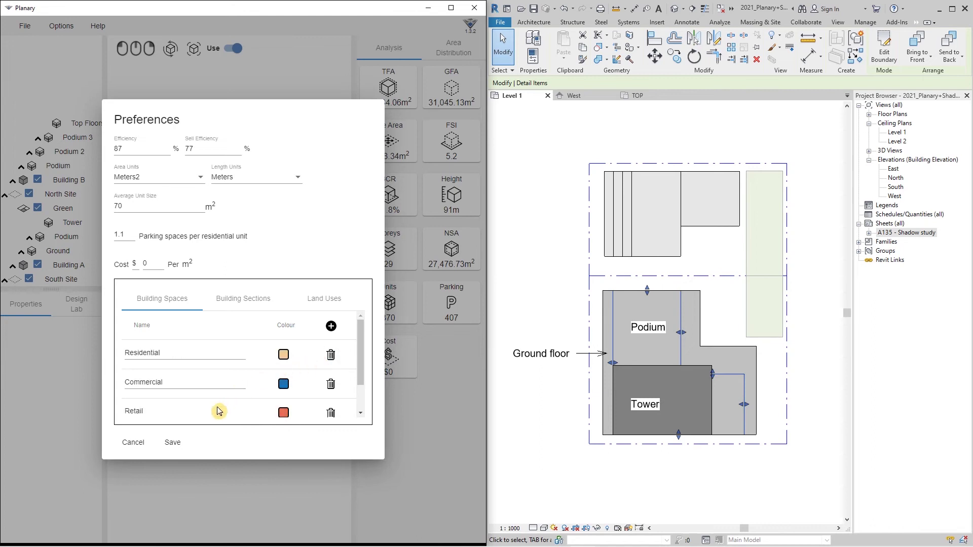
Step: Review the Building Sections and Land Uses lists, then close the preferences
{"action": "scroll", "coordinate": [218, 408], "scroll_direction": "down", "scroll_amount": 2}
{"action": "scroll", "coordinate": [218, 415], "scroll_direction": "up", "scroll_amount": 2}
{"action": "left_click", "coordinate": [244, 299]}
{"action": "left_click_drag", "start_coordinate": [166, 352], "coordinate": [145, 408]}
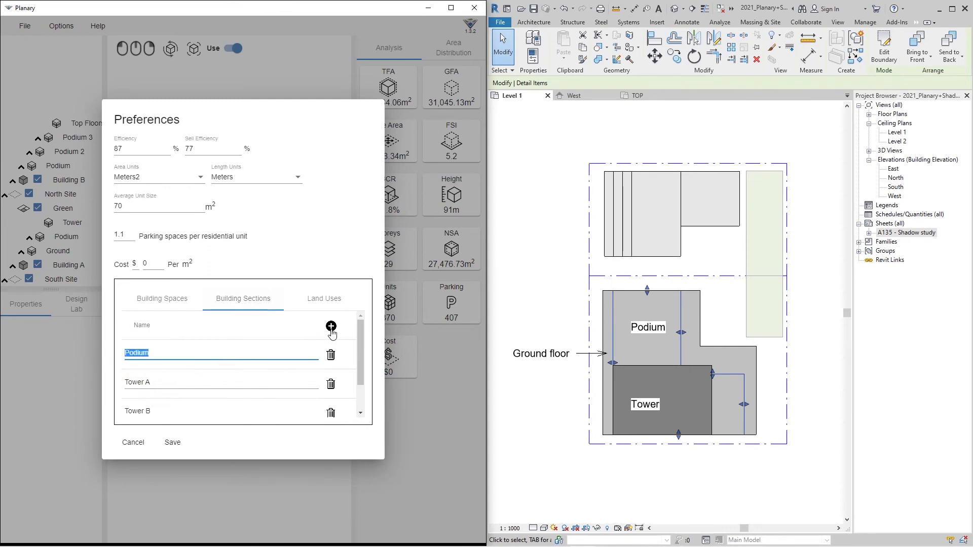
{"action": "left_click", "coordinate": [327, 302]}
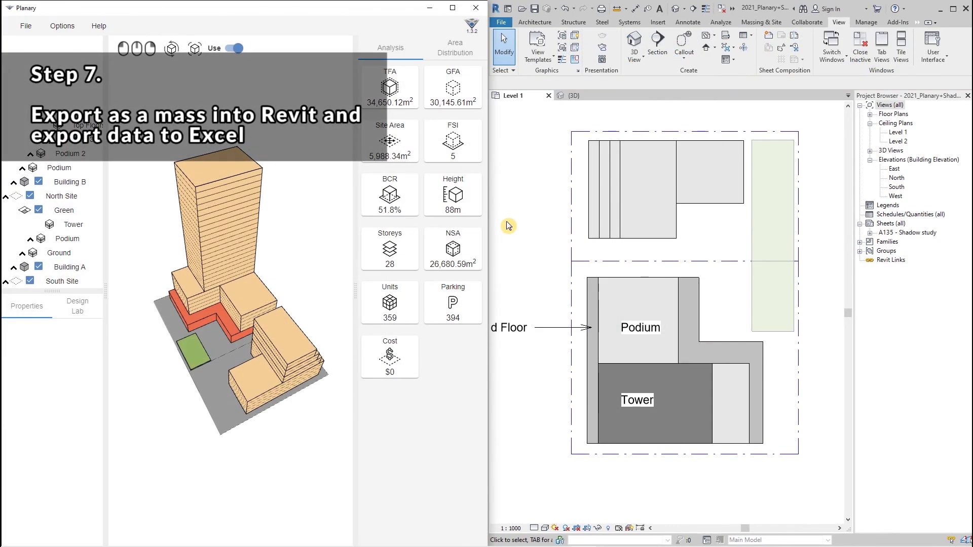
{"action": "left_click", "coordinate": [508, 226]}
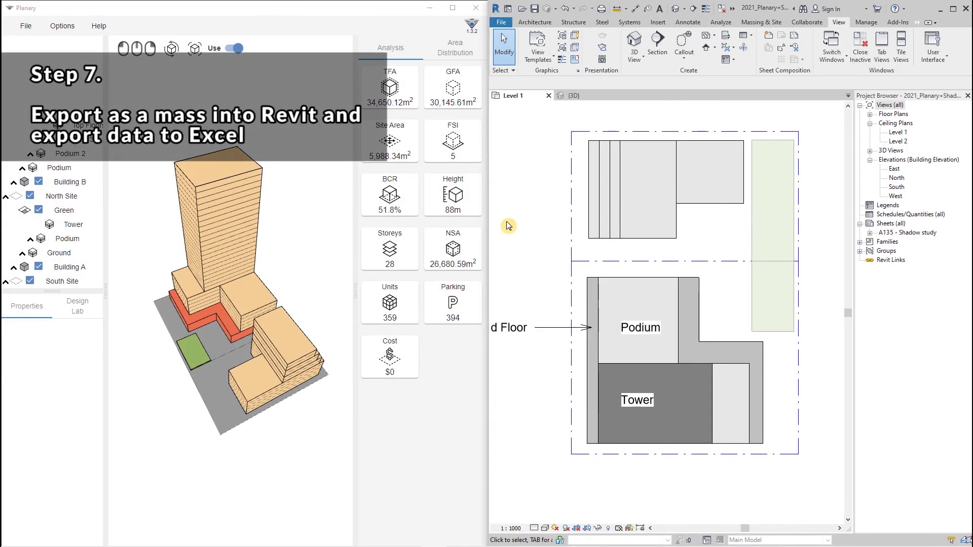
Step: Export the Planary massing into the Revit 3D view as mass PlanaryMass-2 on Level 1
{"action": "left_click", "coordinate": [577, 96]}
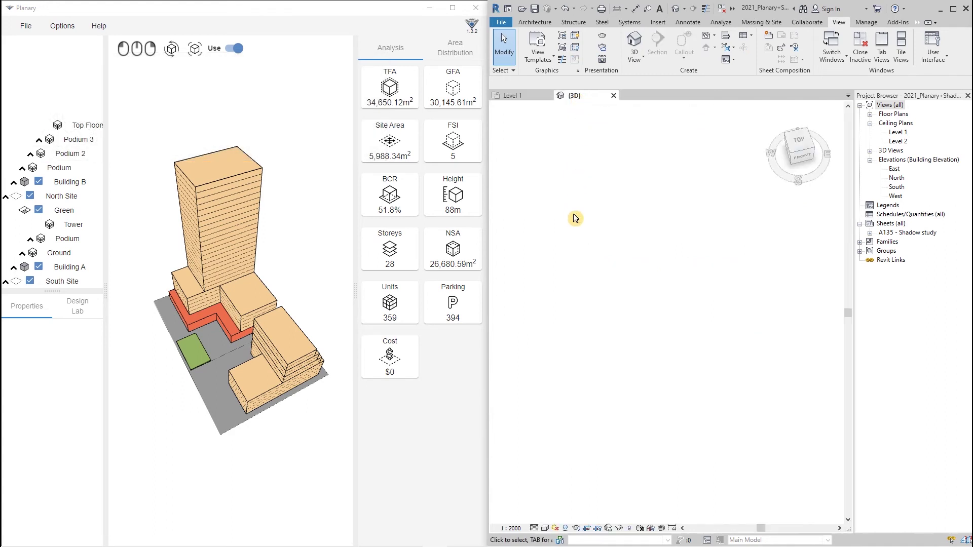
{"action": "left_click", "coordinate": [199, 119]}
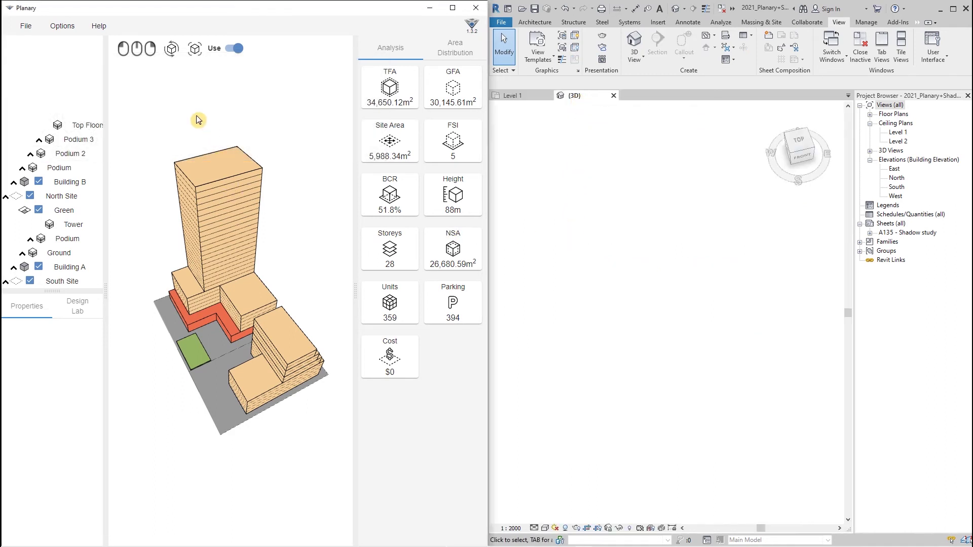
{"action": "left_click", "coordinate": [23, 26]}
{"action": "mouse_move", "coordinate": [56, 133]}
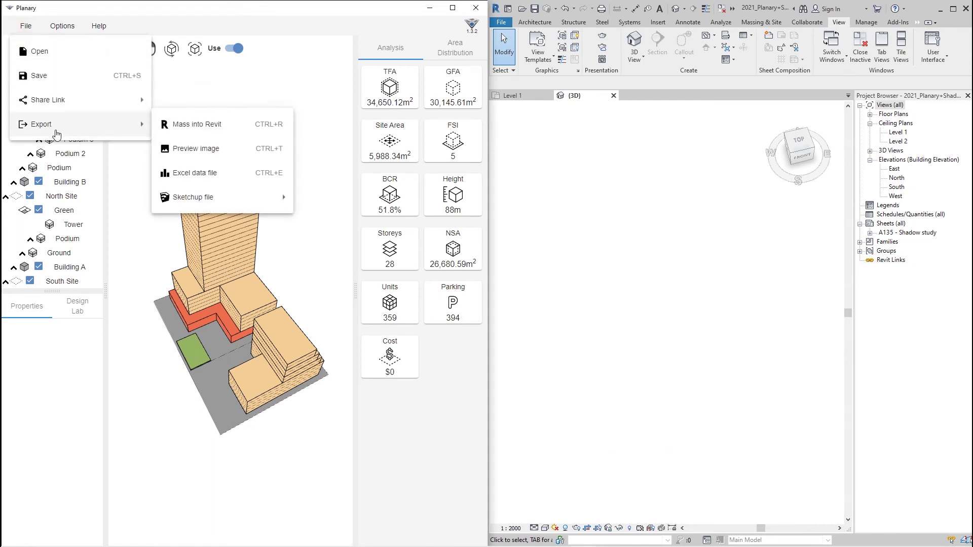
{"action": "left_click", "coordinate": [200, 126]}
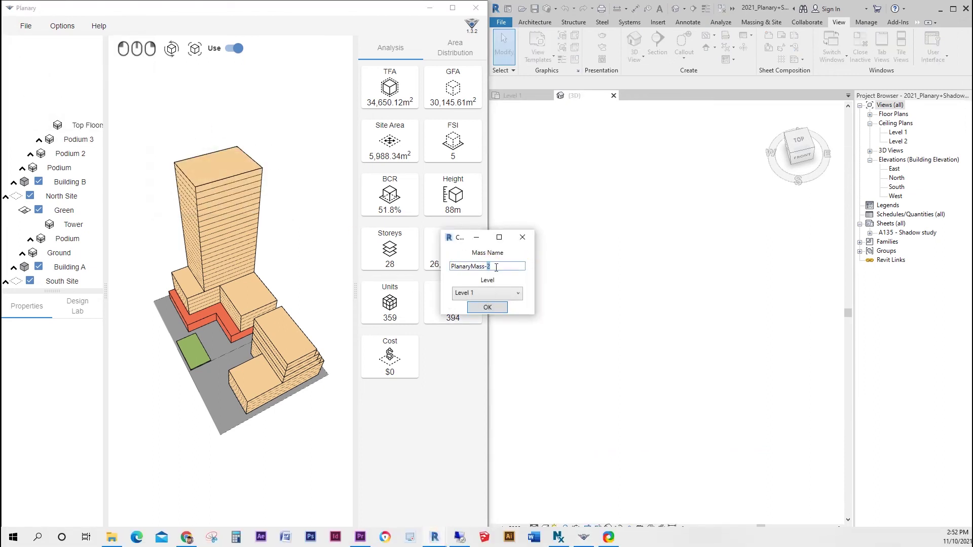
{"action": "left_click", "coordinate": [495, 298]}
{"action": "left_click", "coordinate": [487, 307]}
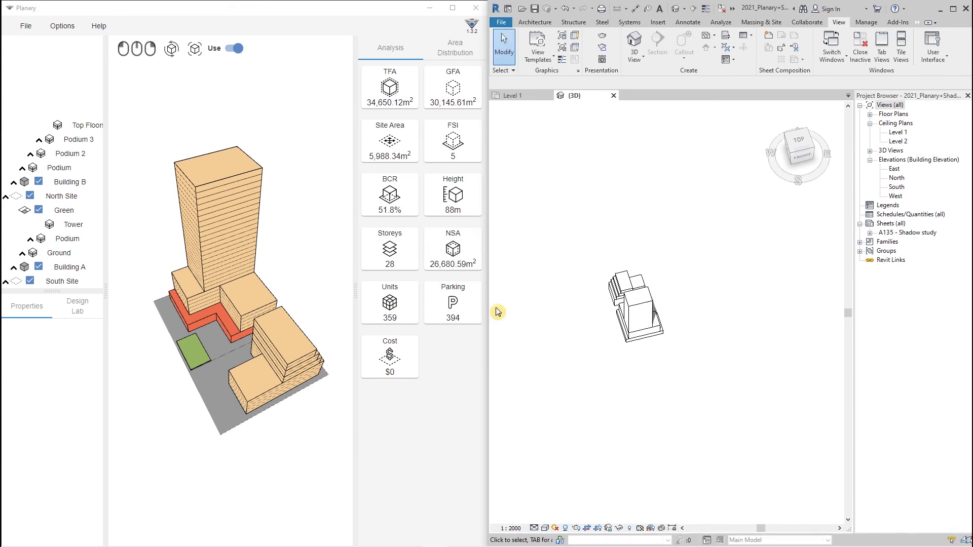
Step: Zoom and pan the 3D view to centre the new mass
{"action": "scroll", "coordinate": [638, 320], "scroll_direction": "up", "scroll_amount": 3}
{"action": "scroll", "coordinate": [638, 320], "scroll_direction": "up", "scroll_amount": 1}
{"action": "middle_click_drag", "start_coordinate": [644, 320], "coordinate": [710, 268]}
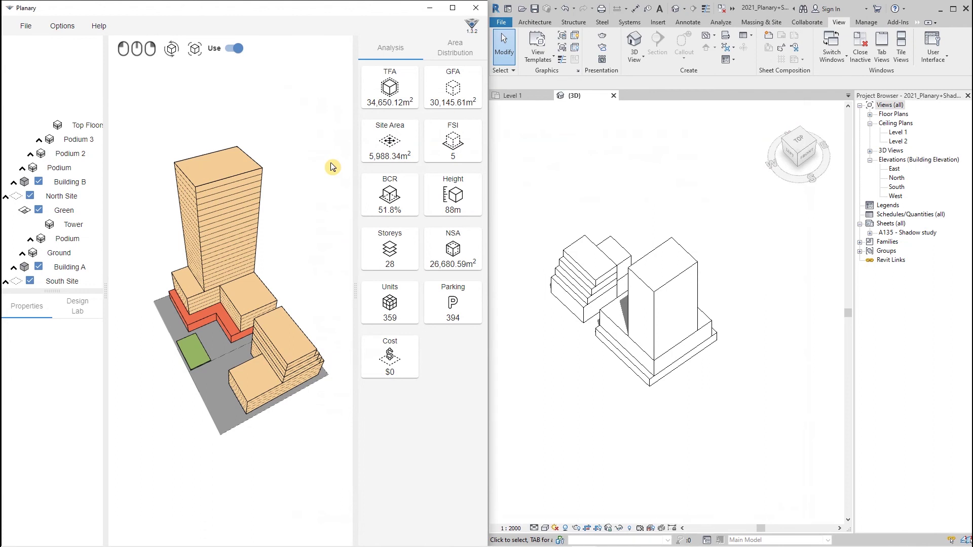
{"action": "left_click", "coordinate": [26, 26]}
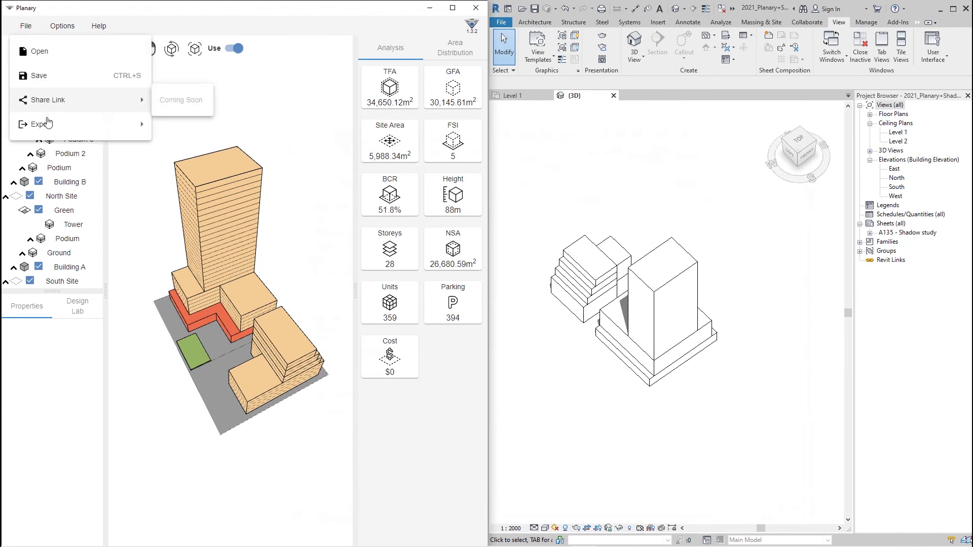
Step: Export the analysis as MassingStudy.xlsx to Desktop\Dynamo_S and open it in Excel
{"action": "mouse_move", "coordinate": [49, 127]}
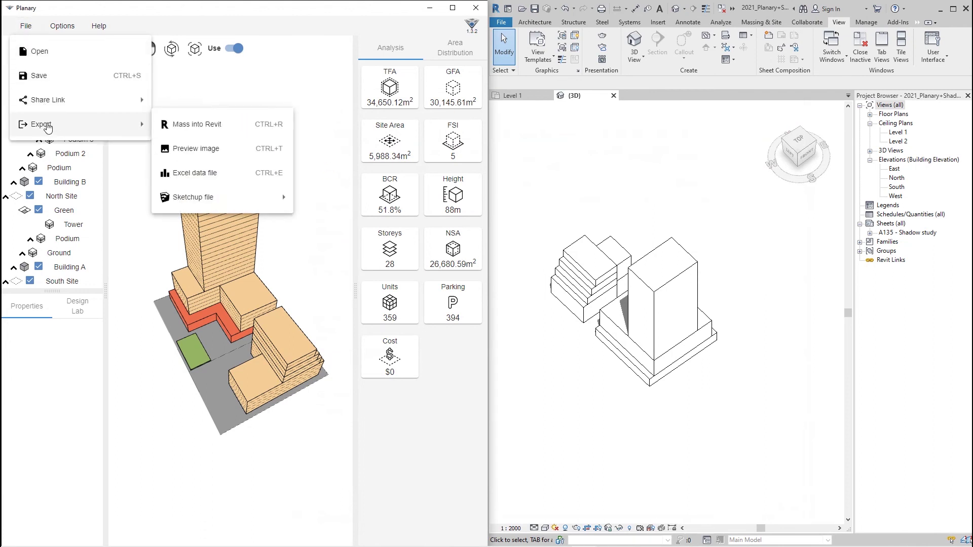
{"action": "left_click", "coordinate": [190, 174]}
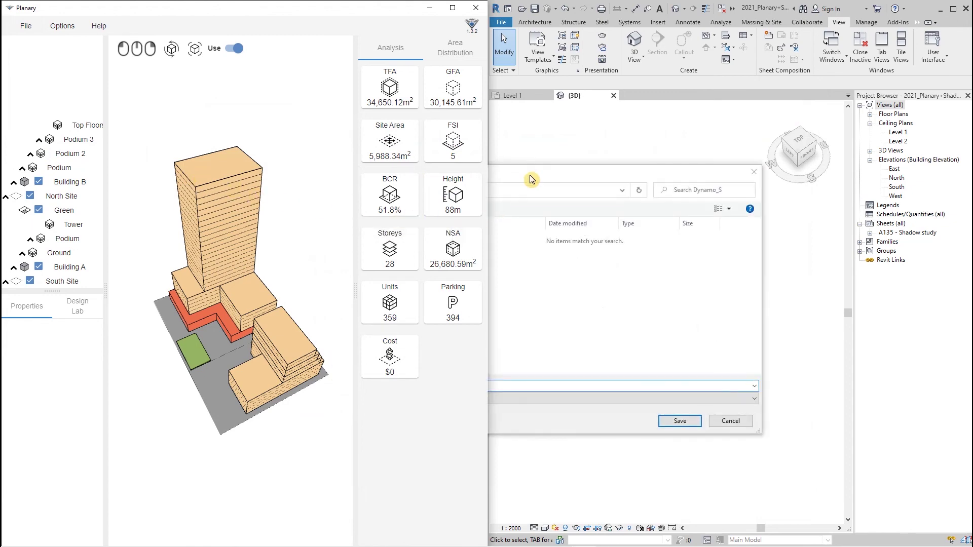
{"action": "left_click", "coordinate": [387, 387]}
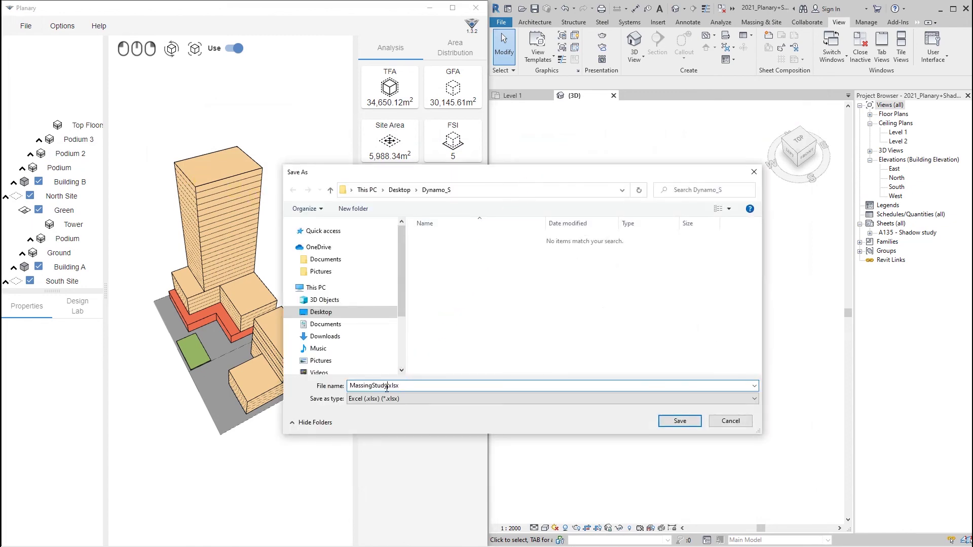
{"action": "left_click", "coordinate": [678, 422]}
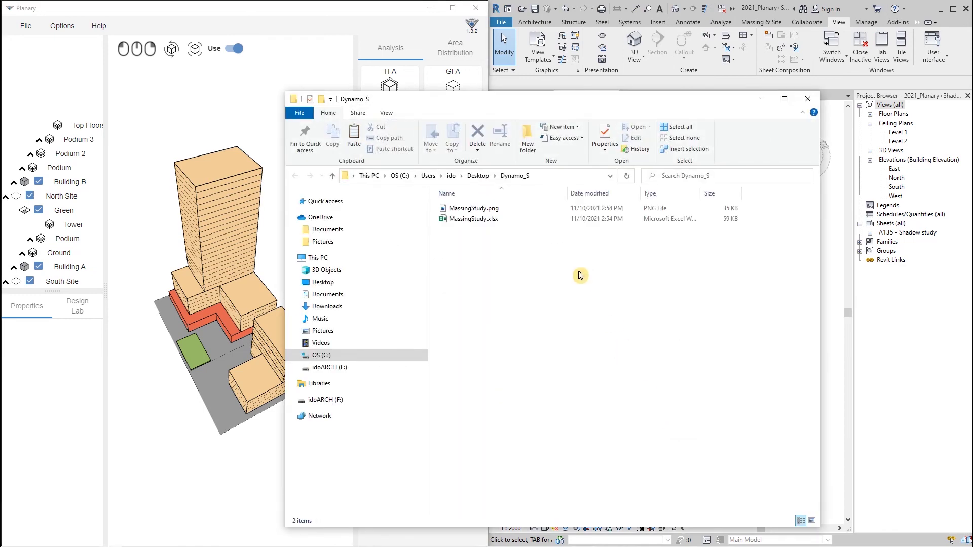
{"action": "left_click", "coordinate": [482, 209]}
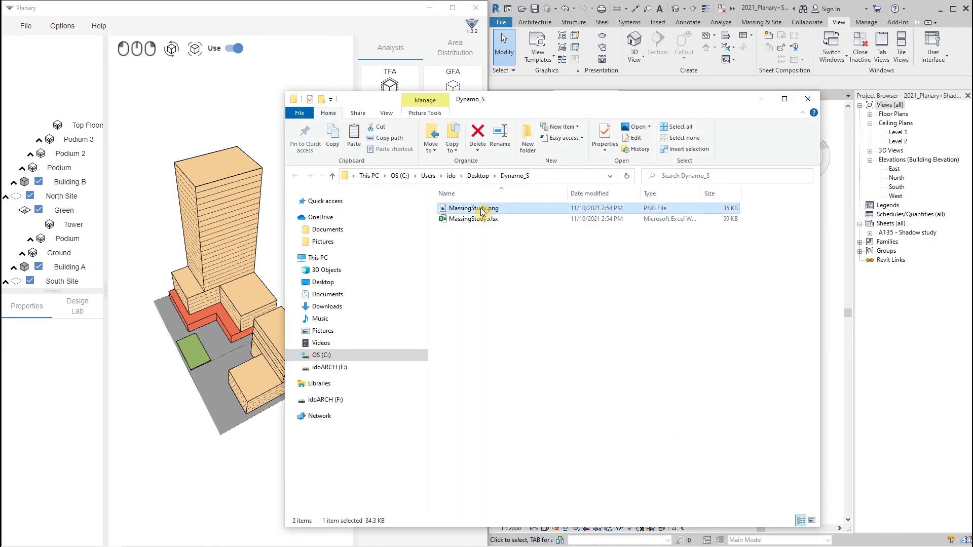
{"action": "double_click", "coordinate": [474, 219]}
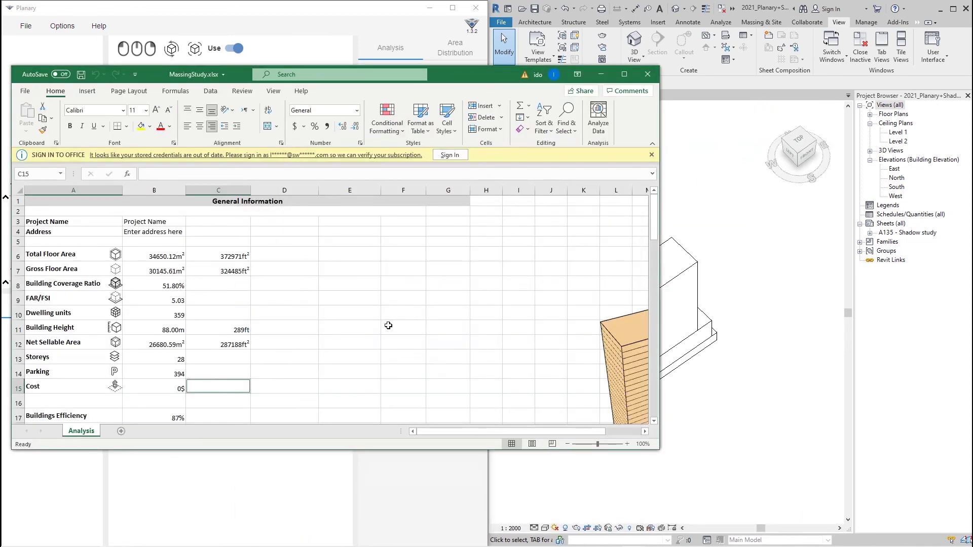
Step: Scroll through the MassingStudy site and building breakdowns, then bring up Planary's Help menu
{"action": "scroll", "coordinate": [340, 315], "scroll_direction": "down", "scroll_amount": 2, "text": "ctrl"}
{"action": "scroll", "coordinate": [337, 317], "scroll_direction": "up", "scroll_amount": 5}
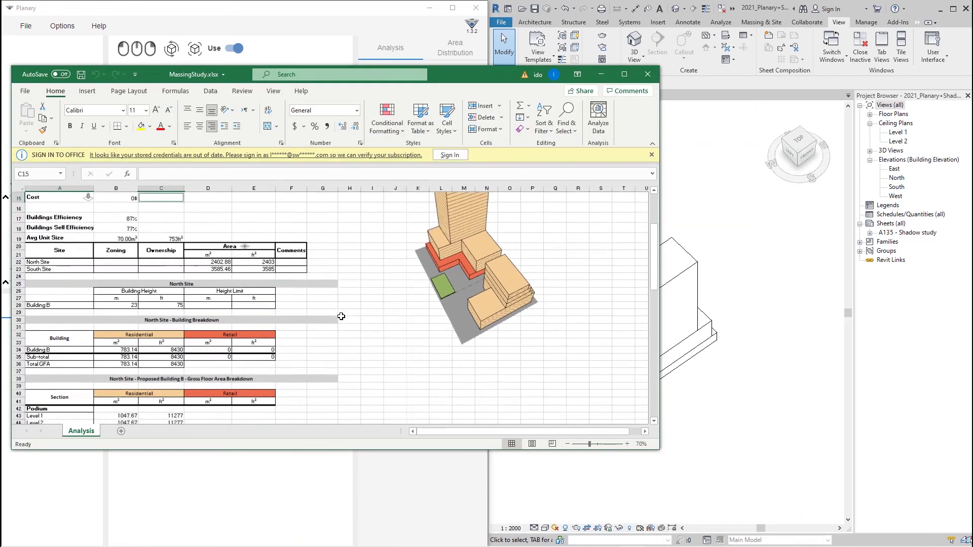
{"action": "scroll", "coordinate": [335, 319], "scroll_direction": "up", "scroll_amount": 1}
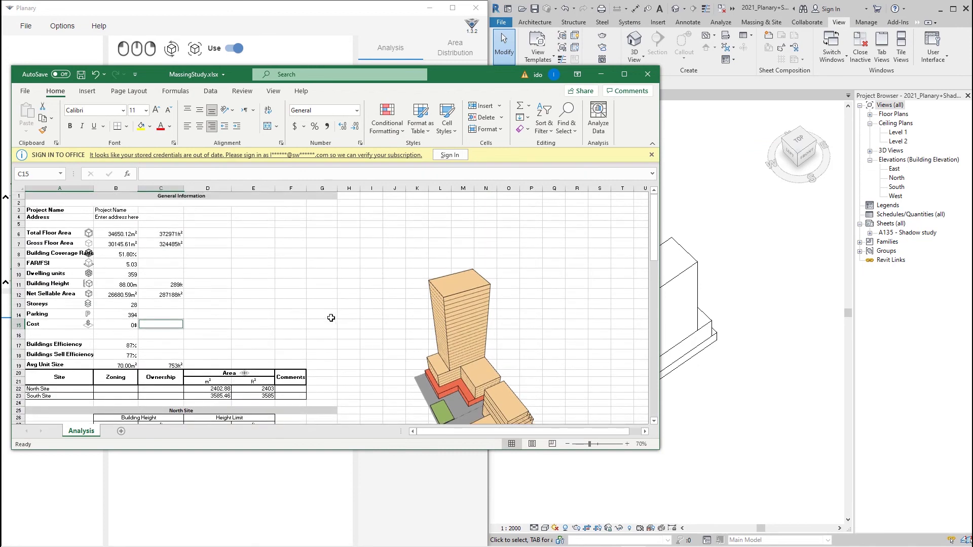
{"action": "scroll", "coordinate": [331, 317], "scroll_direction": "down", "scroll_amount": 7}
{"action": "scroll", "coordinate": [331, 318], "scroll_direction": "down", "scroll_amount": 9}
{"action": "scroll", "coordinate": [155, 278], "scroll_direction": "down", "scroll_amount": 12}
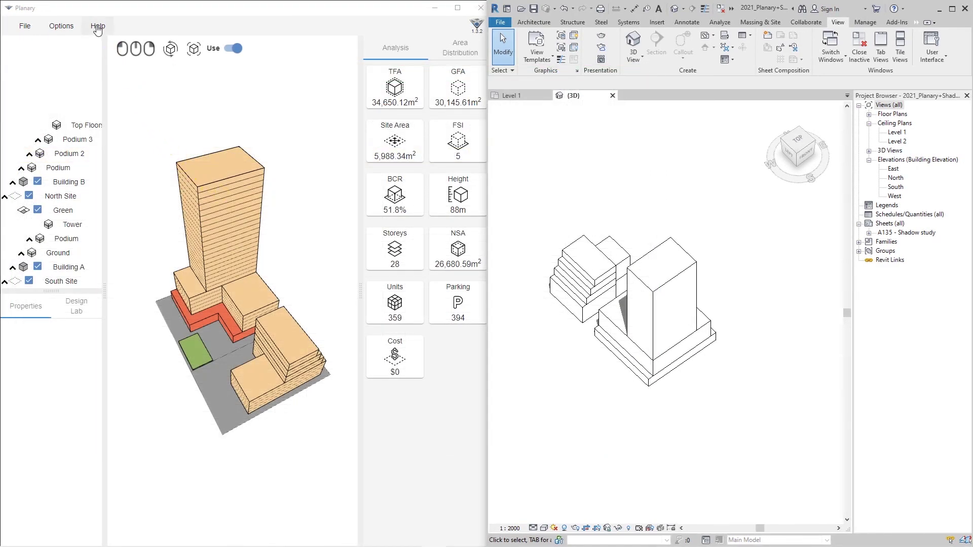
{"action": "left_click", "coordinate": [97, 27]}
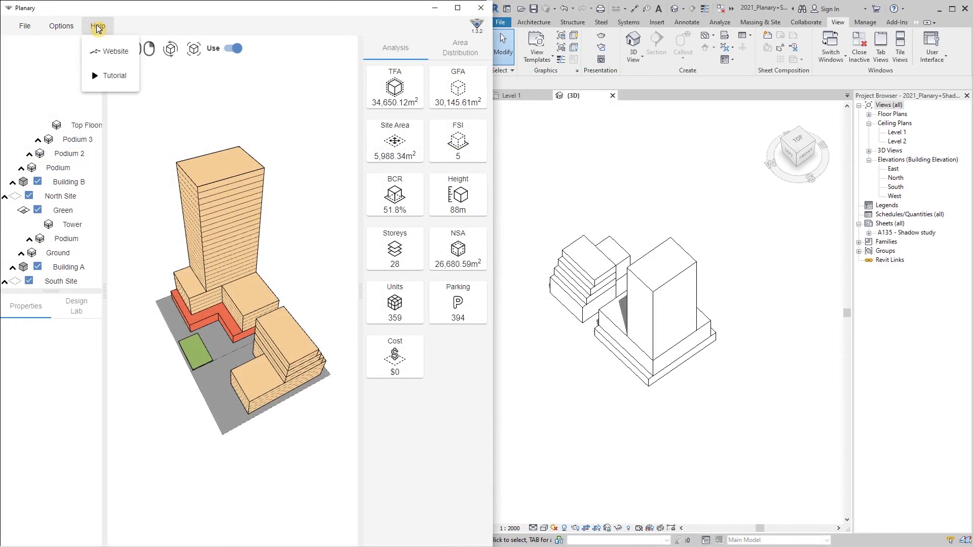